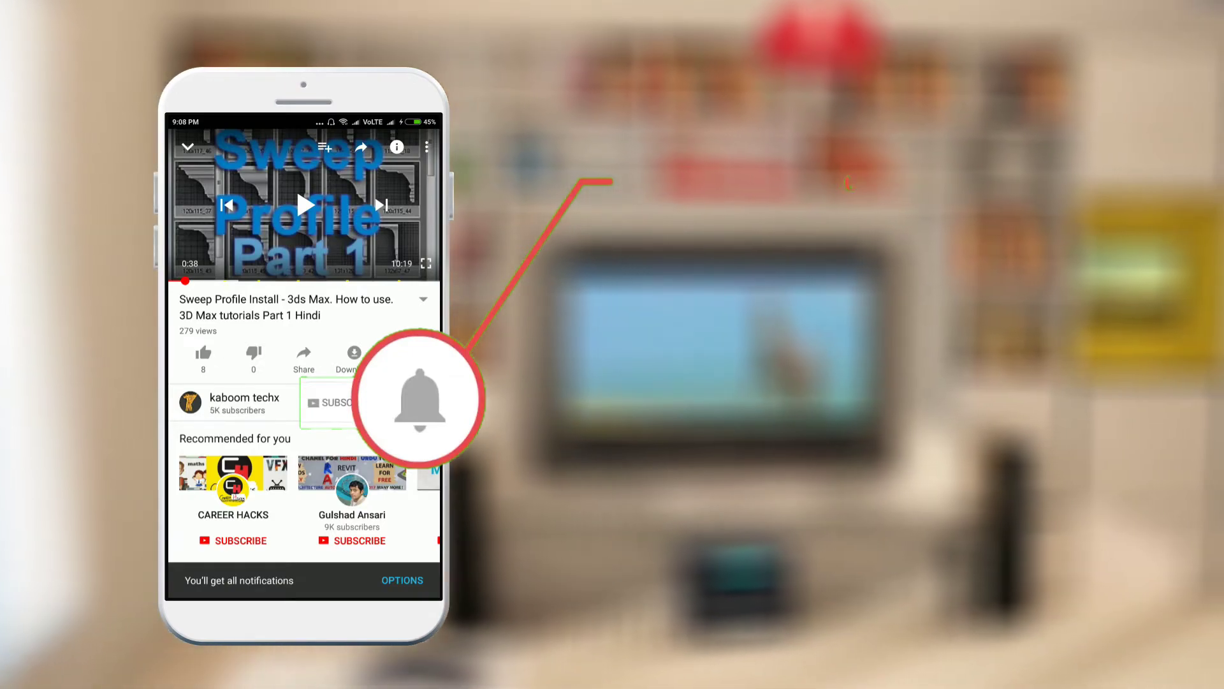
Zoom toward the red sphere and make Select and Scale the active transform tool
{"action": "scroll", "coordinate": [931, 586], "scroll_direction": "up", "scroll_amount": 2}
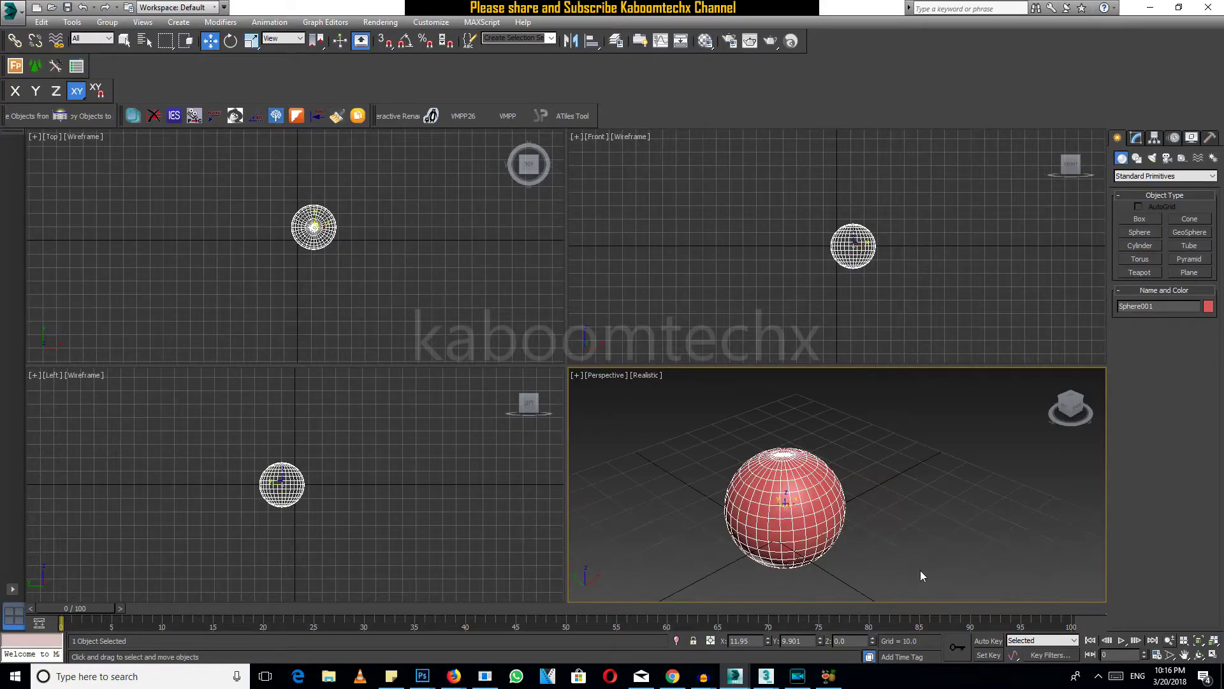
{"action": "scroll", "coordinate": [924, 571], "scroll_direction": "up", "scroll_amount": 5}
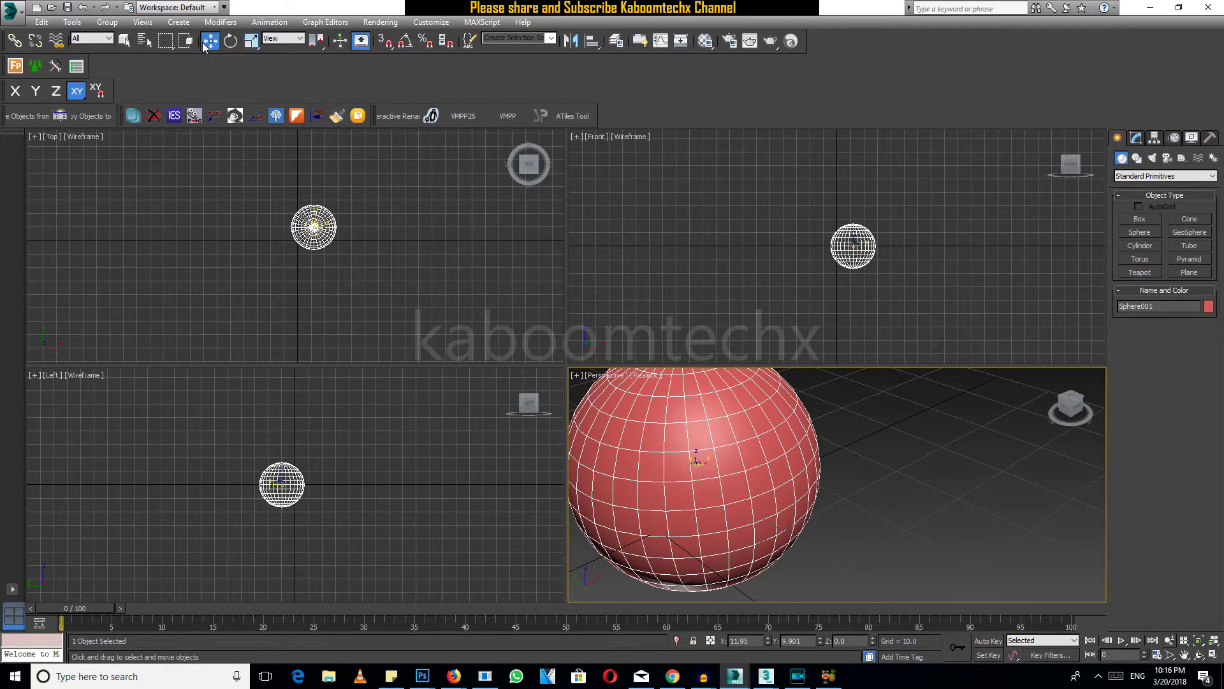
{"action": "left_click", "coordinate": [248, 48]}
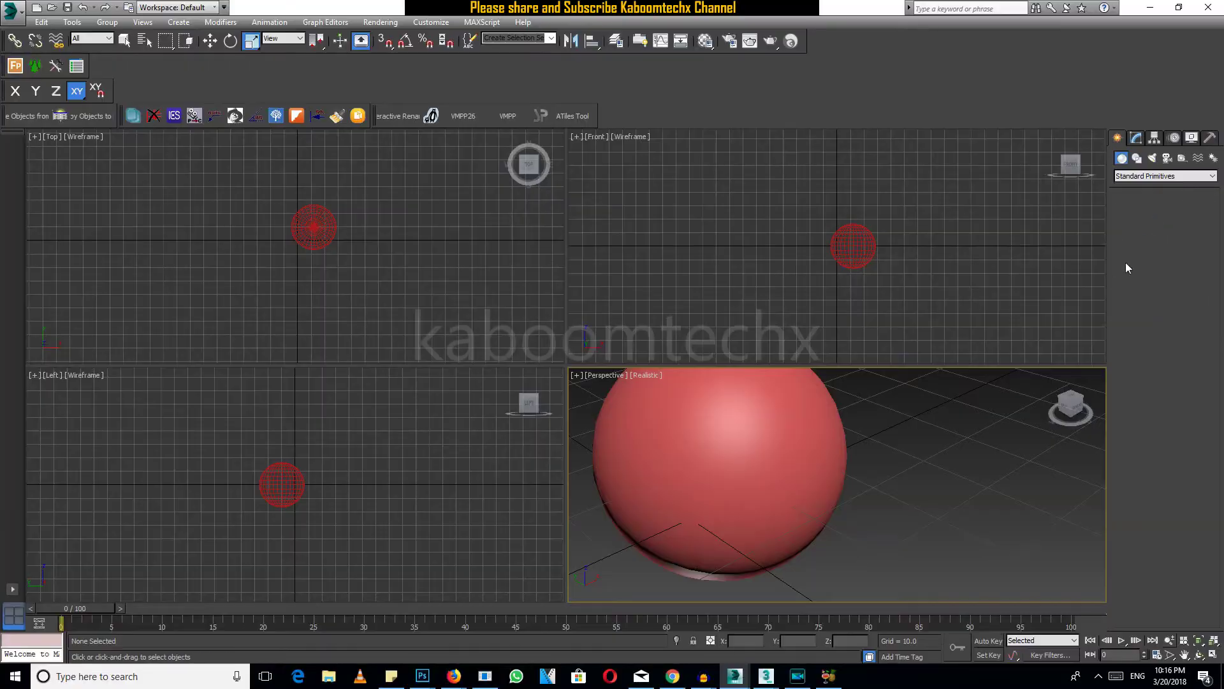
{"action": "left_click", "coordinate": [1131, 246]}
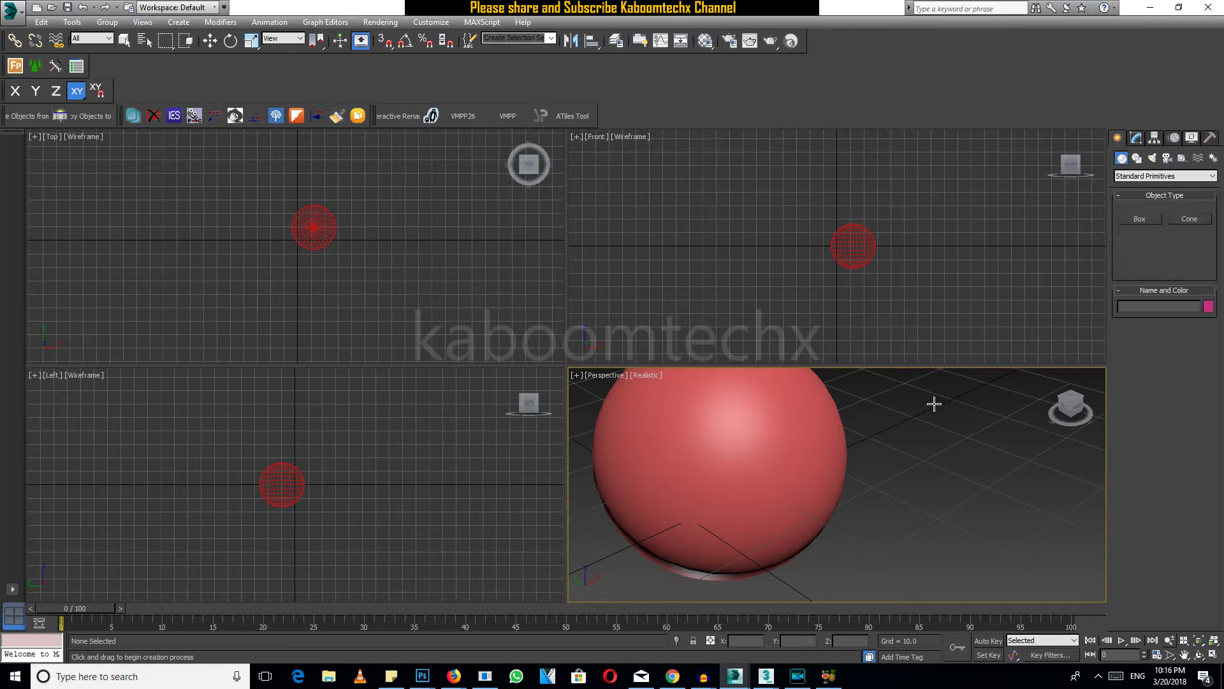
Draw a pale cylinder and Torus001 (radii 11.905 and 3.422) beside the red sphere
{"action": "left_click_drag", "start_coordinate": [935, 402], "coordinate": [982, 414]}
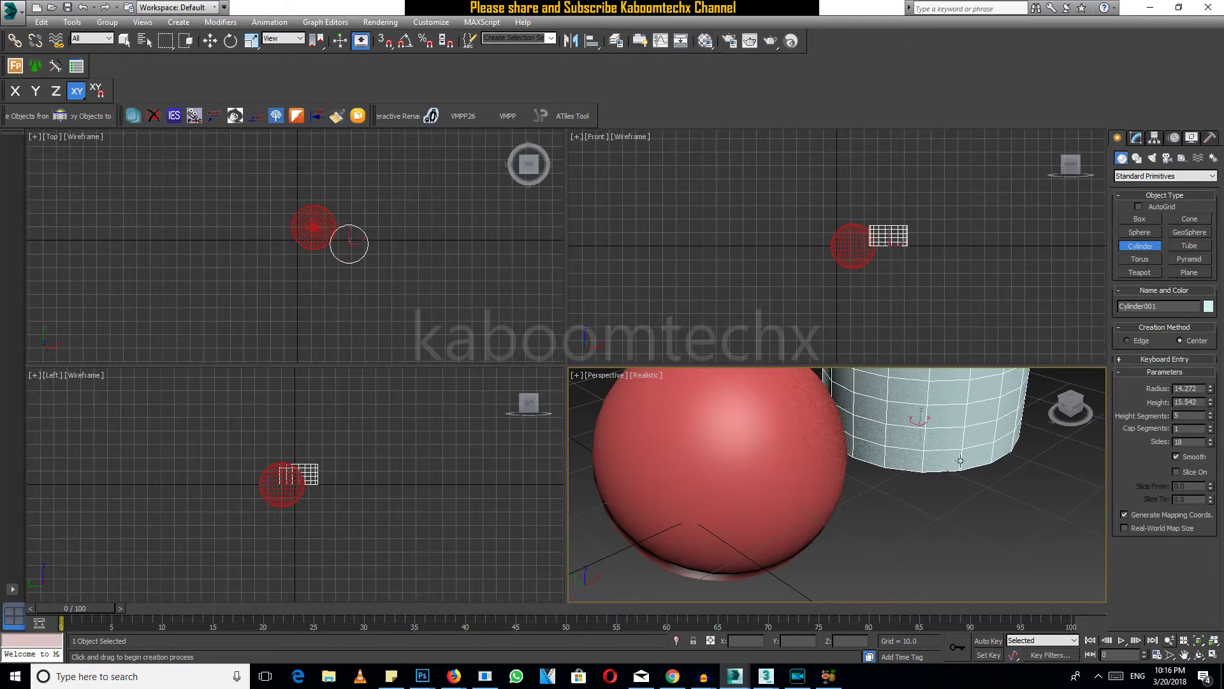
{"action": "middle_click_drag", "start_coordinate": [923, 355], "coordinate": [861, 525], "text": "alt"}
{"action": "left_click", "coordinate": [1132, 261]}
{"action": "left_click_drag", "start_coordinate": [918, 526], "coordinate": [962, 568]}
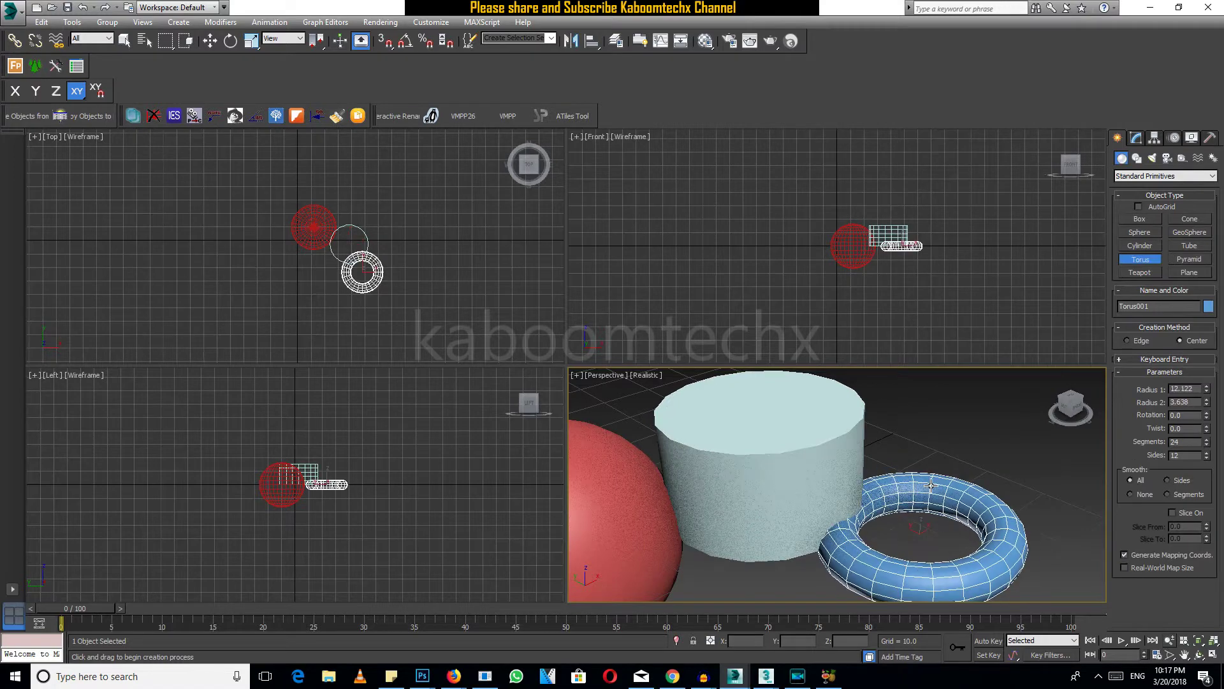
{"action": "left_click", "coordinate": [923, 521]}
Zoom in and out on the new objects, then exit creation mode
{"action": "scroll", "coordinate": [922, 522], "scroll_direction": "up", "scroll_amount": 3}
{"action": "scroll", "coordinate": [922, 523], "scroll_direction": "up", "scroll_amount": 2}
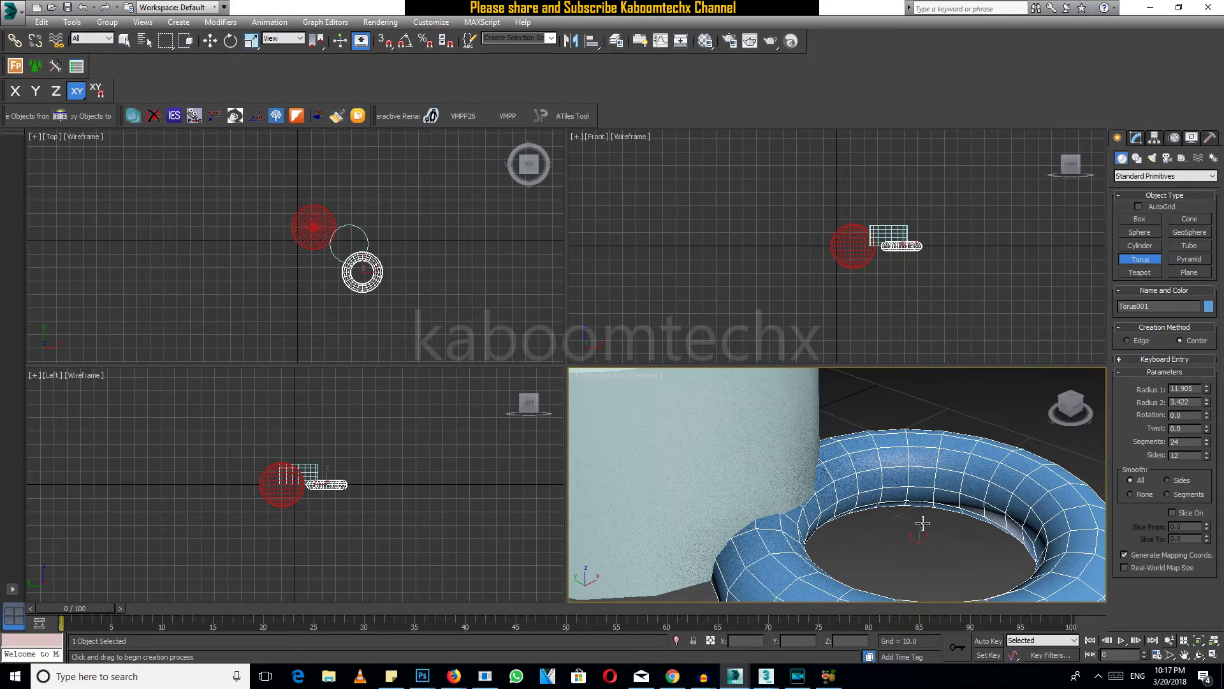
{"action": "scroll", "coordinate": [923, 523], "scroll_direction": "down", "scroll_amount": 5}
{"action": "scroll", "coordinate": [923, 523], "scroll_direction": "down", "scroll_amount": 5}
{"action": "scroll", "coordinate": [919, 510], "scroll_direction": "up", "scroll_amount": 1}
{"action": "scroll", "coordinate": [910, 489], "scroll_direction": "up", "scroll_amount": 5}
{"action": "scroll", "coordinate": [807, 492], "scroll_direction": "up", "scroll_amount": 3}
{"action": "scroll", "coordinate": [799, 495], "scroll_direction": "up", "scroll_amount": 2}
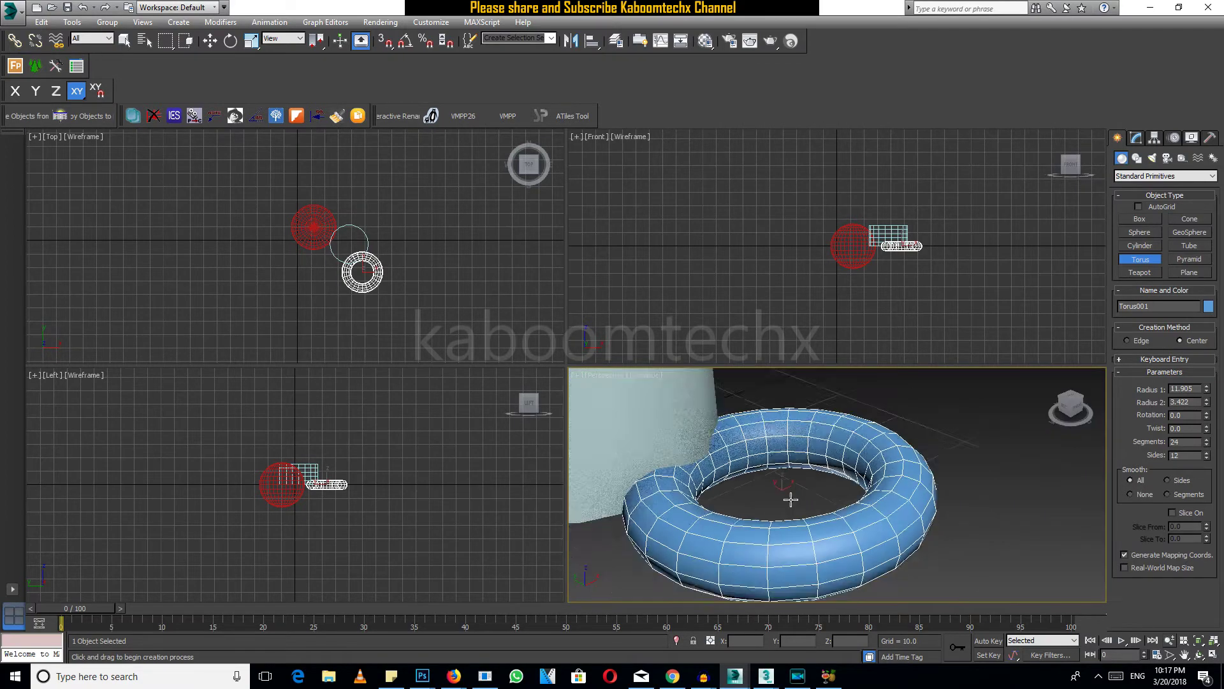
{"action": "scroll", "coordinate": [791, 498], "scroll_direction": "down", "scroll_amount": 5}
{"action": "scroll", "coordinate": [791, 499], "scroll_direction": "down", "scroll_amount": 3}
{"action": "scroll", "coordinate": [791, 498], "scroll_direction": "up", "scroll_amount": 3}
{"action": "scroll", "coordinate": [791, 500], "scroll_direction": "up", "scroll_amount": 6}
{"action": "scroll", "coordinate": [791, 499], "scroll_direction": "up", "scroll_amount": 2}
{"action": "scroll", "coordinate": [790, 500], "scroll_direction": "down", "scroll_amount": 3}
{"action": "scroll", "coordinate": [791, 499], "scroll_direction": "down", "scroll_amount": 5}
{"action": "scroll", "coordinate": [791, 499], "scroll_direction": "up", "scroll_amount": 4}
{"action": "scroll", "coordinate": [790, 499], "scroll_direction": "up", "scroll_amount": 5}
{"action": "scroll", "coordinate": [791, 499], "scroll_direction": "up", "scroll_amount": 2}
{"action": "scroll", "coordinate": [790, 499], "scroll_direction": "down", "scroll_amount": 2}
{"action": "scroll", "coordinate": [790, 499], "scroll_direction": "down", "scroll_amount": 6}
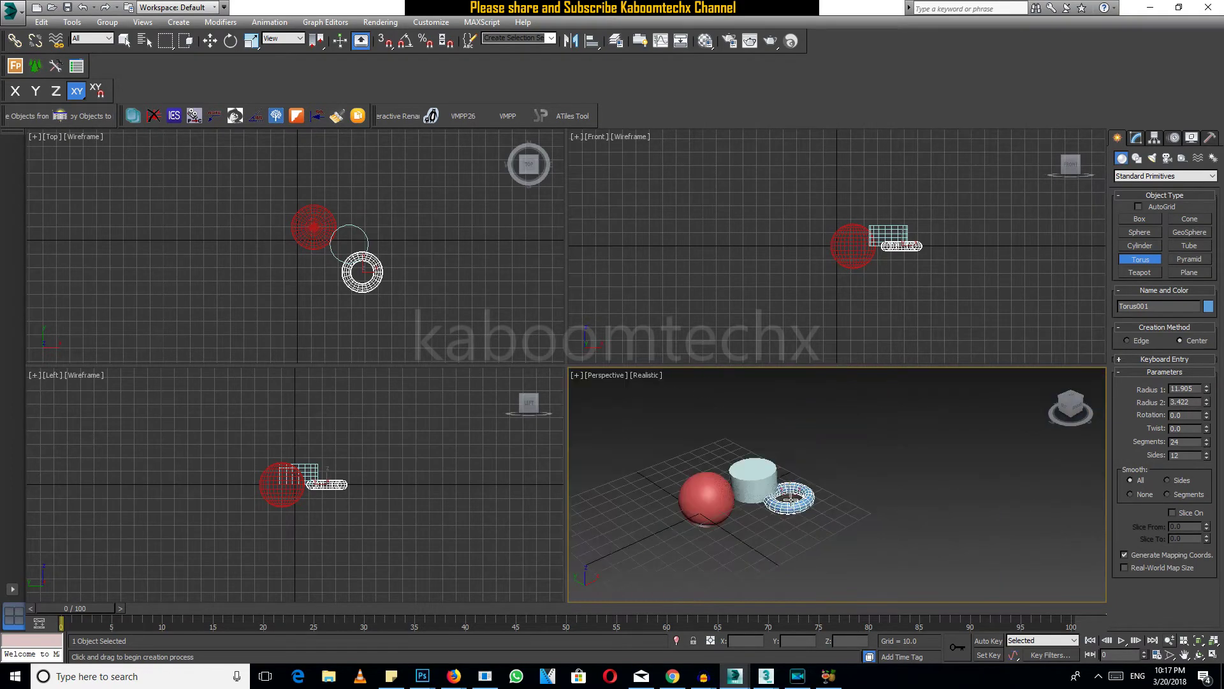
{"action": "scroll", "coordinate": [790, 499], "scroll_direction": "up", "scroll_amount": 4}
{"action": "scroll", "coordinate": [791, 500], "scroll_direction": "up", "scroll_amount": 2}
{"action": "scroll", "coordinate": [792, 501], "scroll_direction": "up", "scroll_amount": 1}
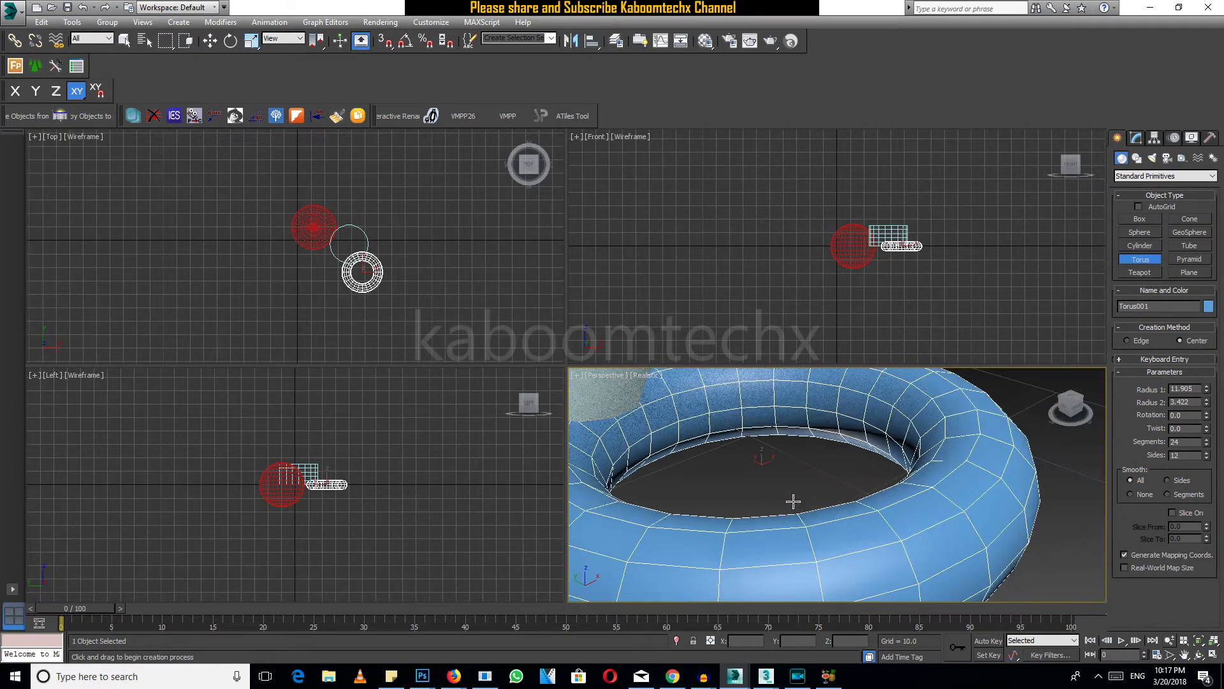
{"action": "scroll", "coordinate": [792, 501], "scroll_direction": "down", "scroll_amount": 5}
{"action": "scroll", "coordinate": [792, 501], "scroll_direction": "up", "scroll_amount": 2}
{"action": "scroll", "coordinate": [793, 501], "scroll_direction": "up", "scroll_amount": 3}
{"action": "right_click", "coordinate": [765, 440]}
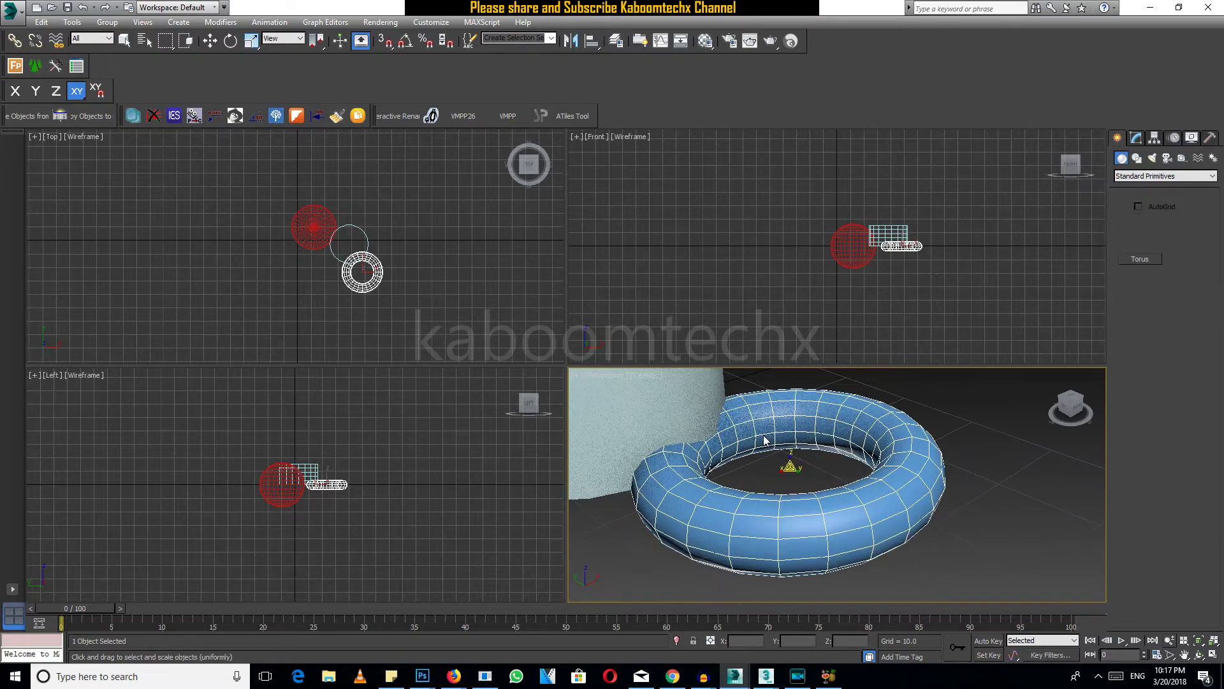
Pan to the objects, then shrink and enlarge the torus's scale gizmo using - and =
{"action": "middle_click_drag", "start_coordinate": [765, 440], "coordinate": [915, 443]}
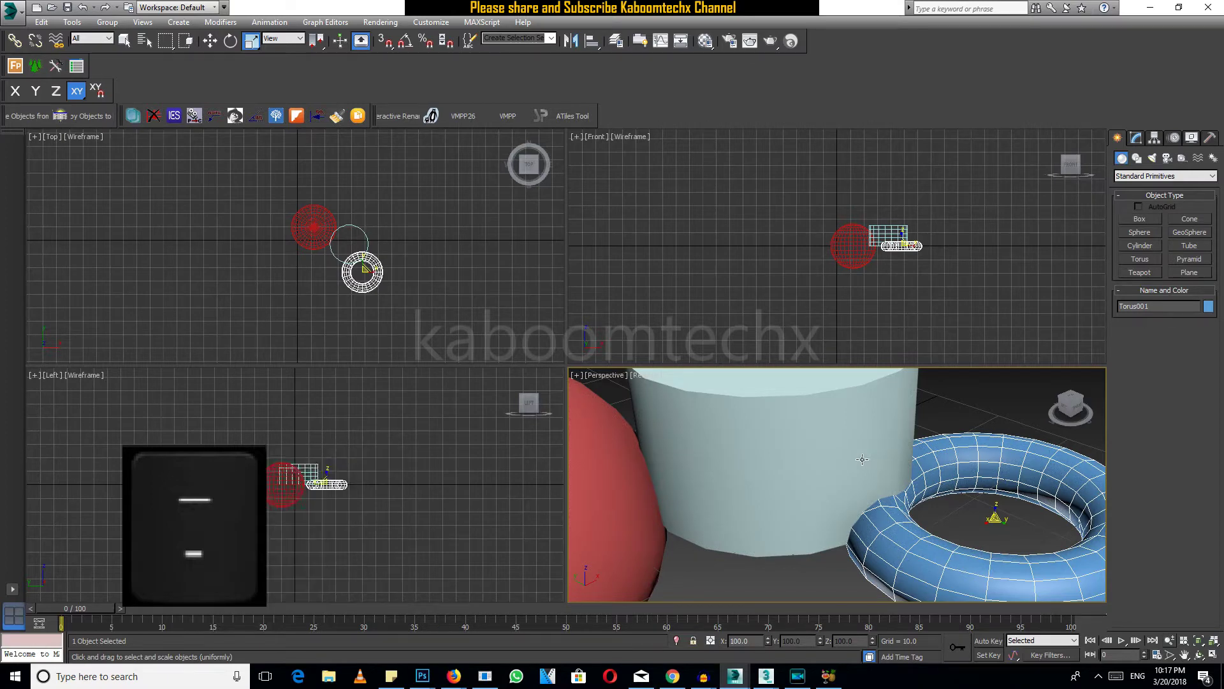
{"action": "key", "text": "minus"}
{"action": "key", "text": "equal"}
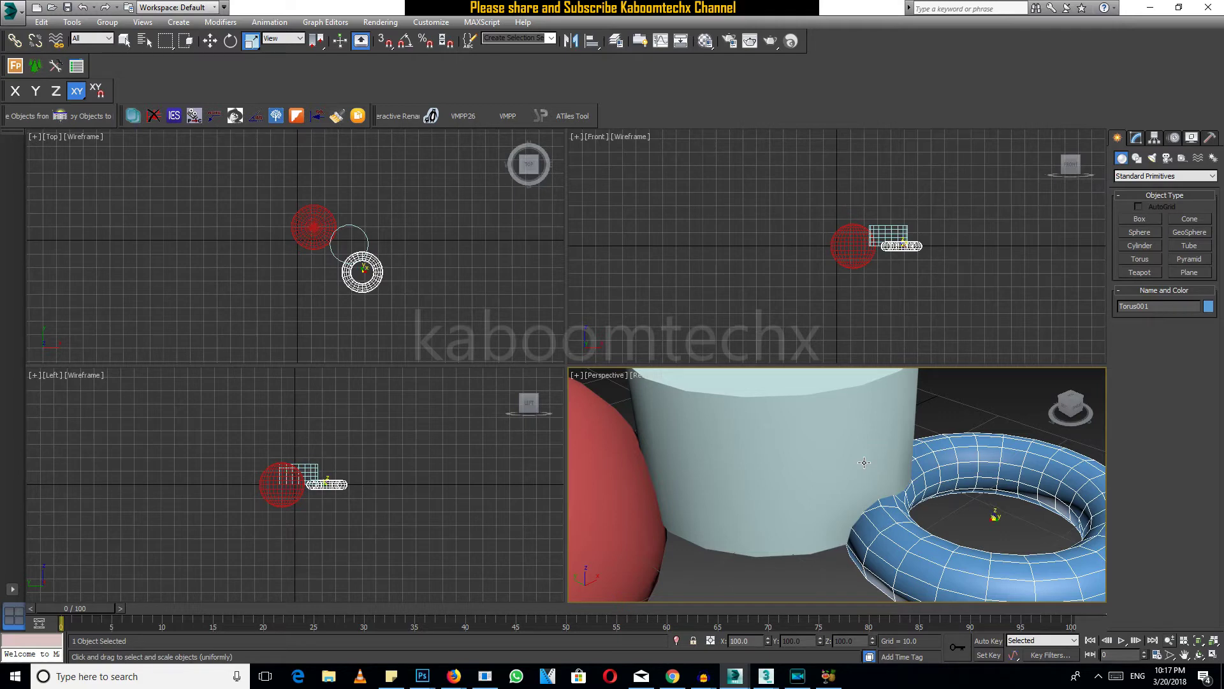
{"action": "key", "text": "equal"}
{"action": "key", "text": "equal"}
{"action": "key", "text": "equal"}
{"action": "key", "text": "equal"}
{"action": "key", "text": "equal"}
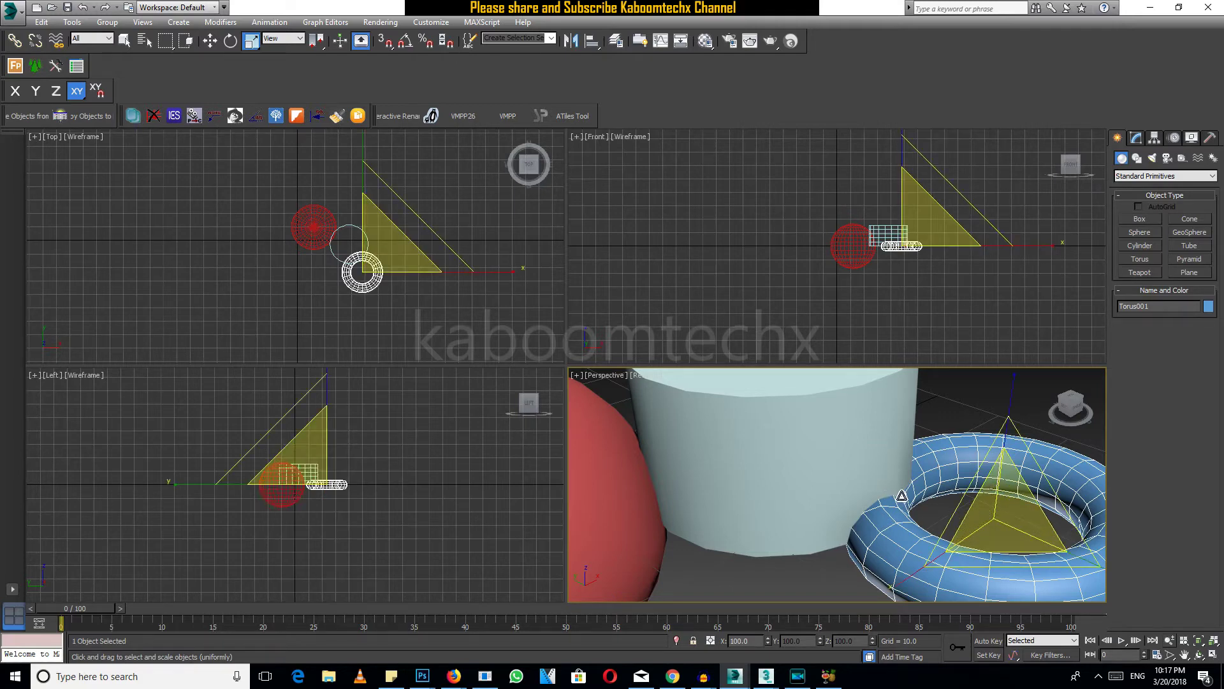
{"action": "key", "text": "minus"}
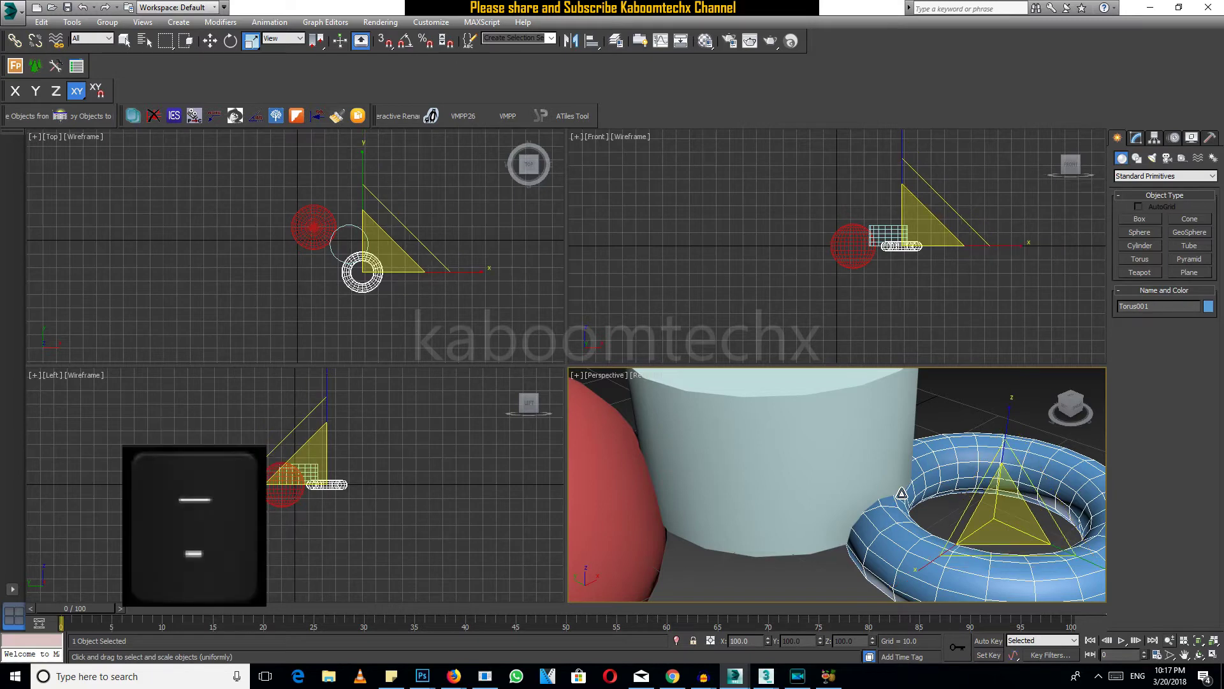
{"action": "key", "text": "minus"}
{"action": "key", "text": "minus"}
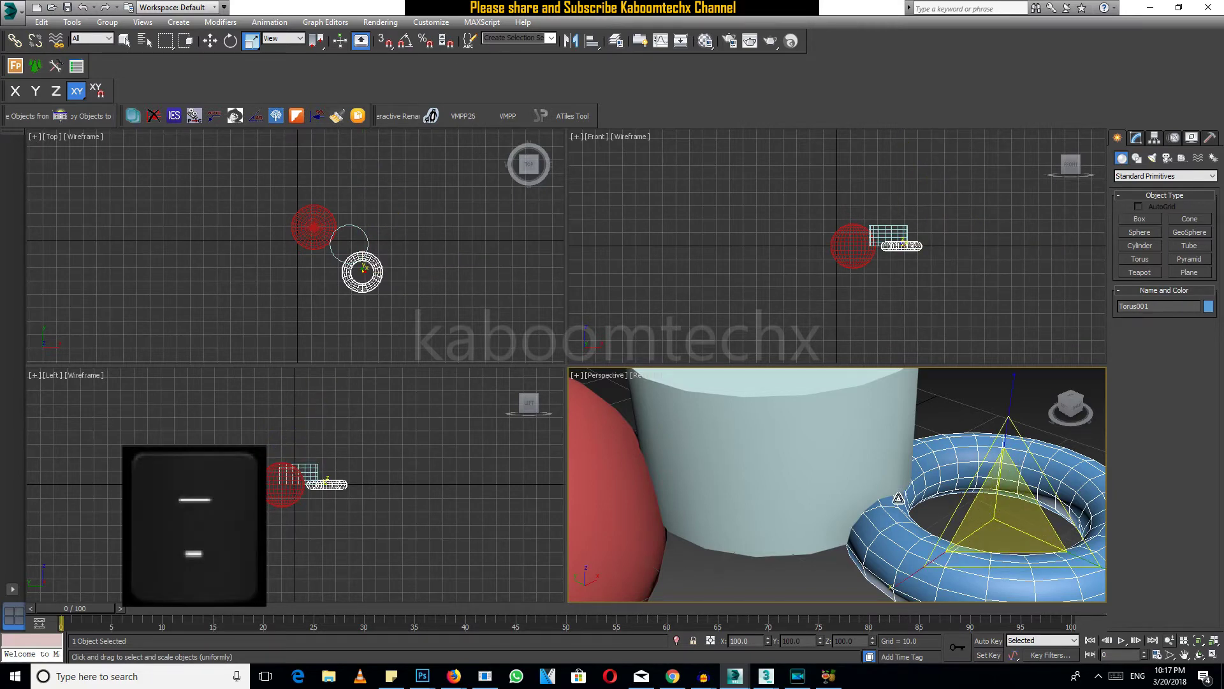
{"action": "key", "text": "equal"}
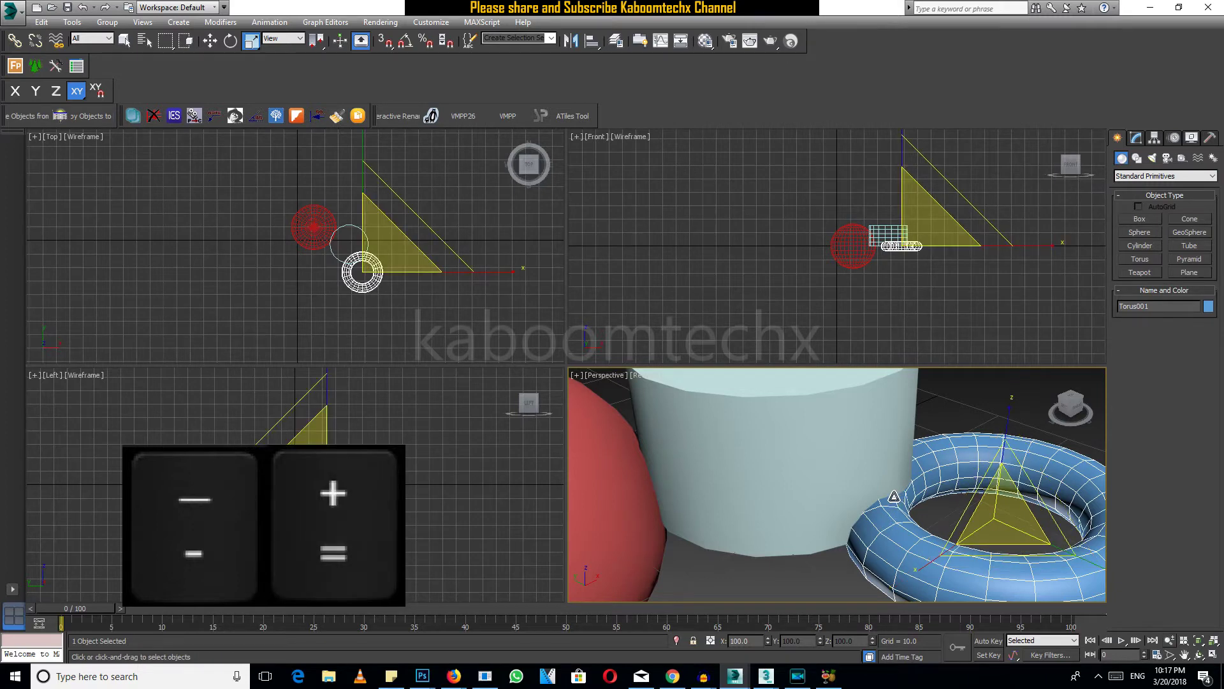
{"action": "key", "text": "0"}
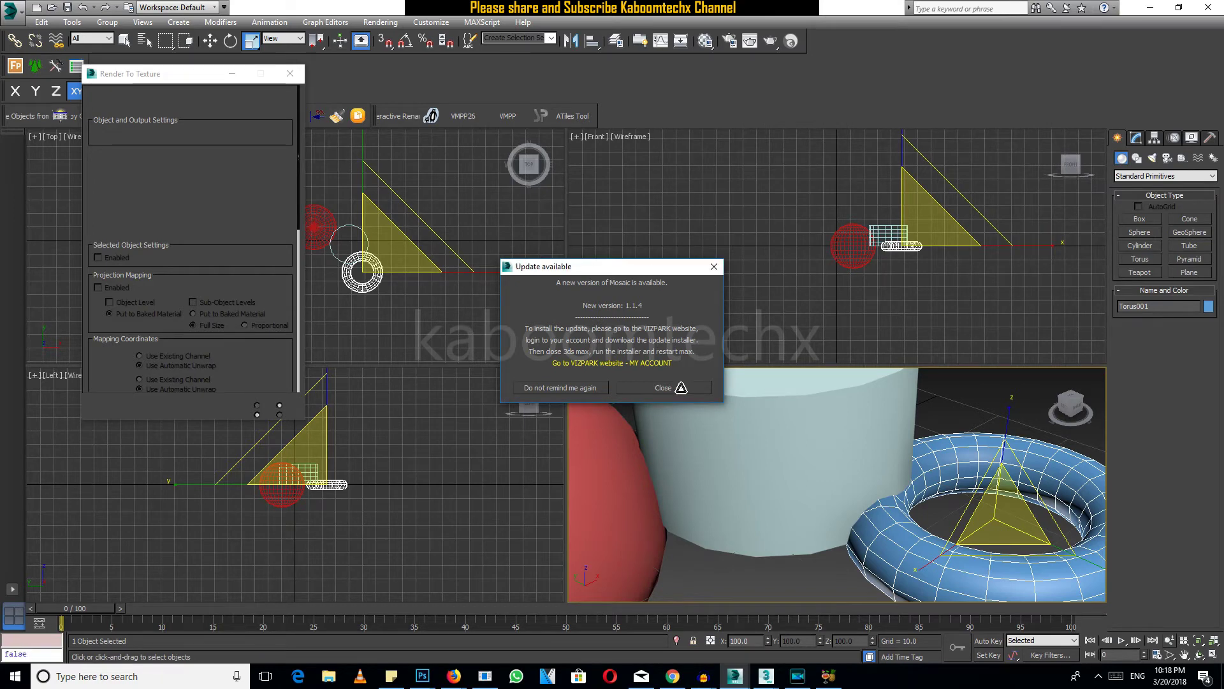
Dismiss the update notice, toggle the torus's move gizmo with X, and shrink it
{"action": "left_click", "coordinate": [681, 387]}
{"action": "key", "text": "x"}
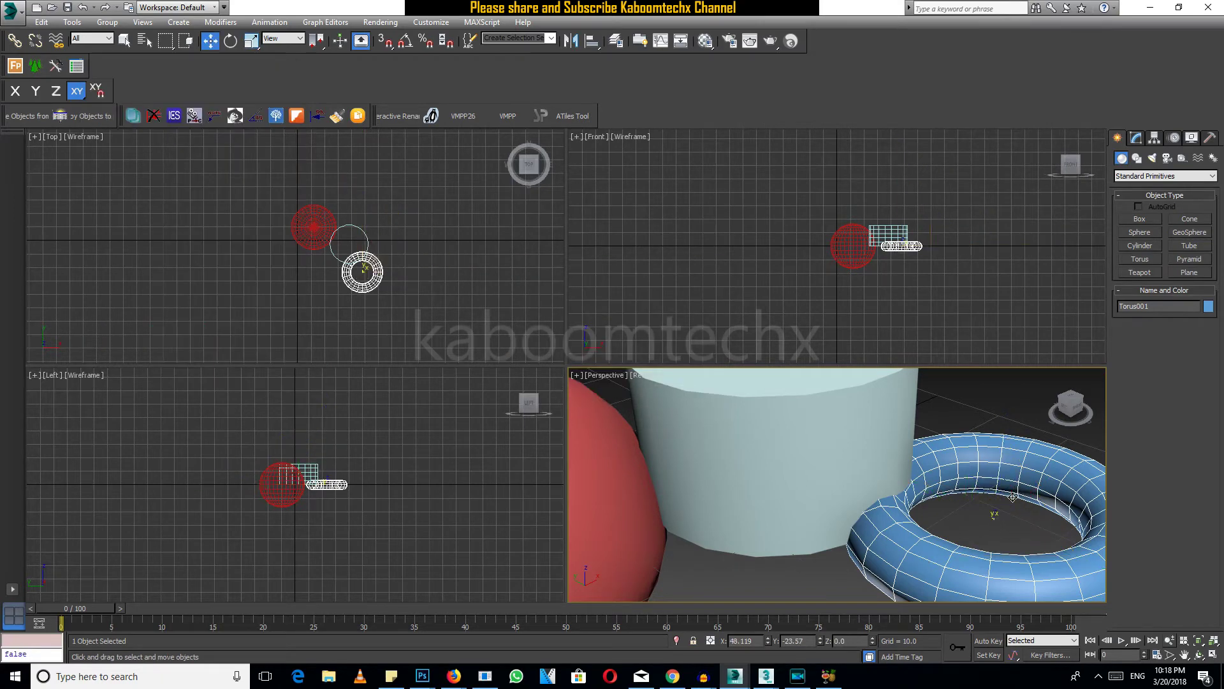
{"action": "key", "text": "x"}
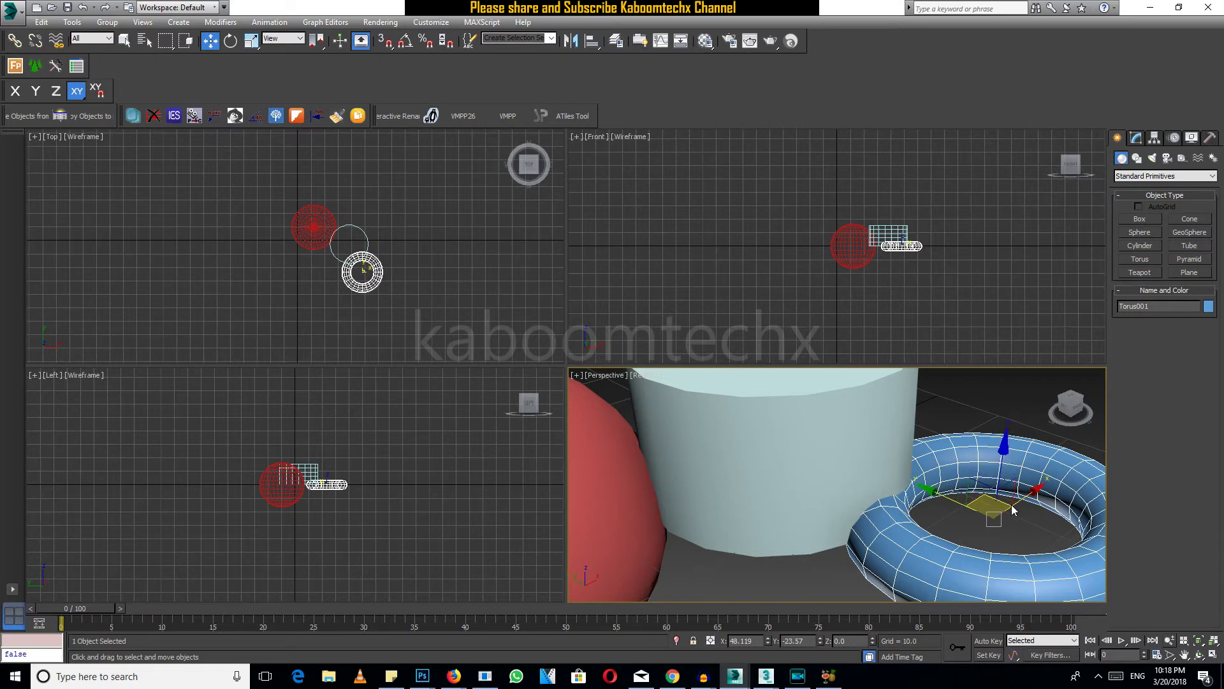
{"action": "key", "text": "minus"}
{"action": "key", "text": "minus"}
{"action": "key", "text": "x"}
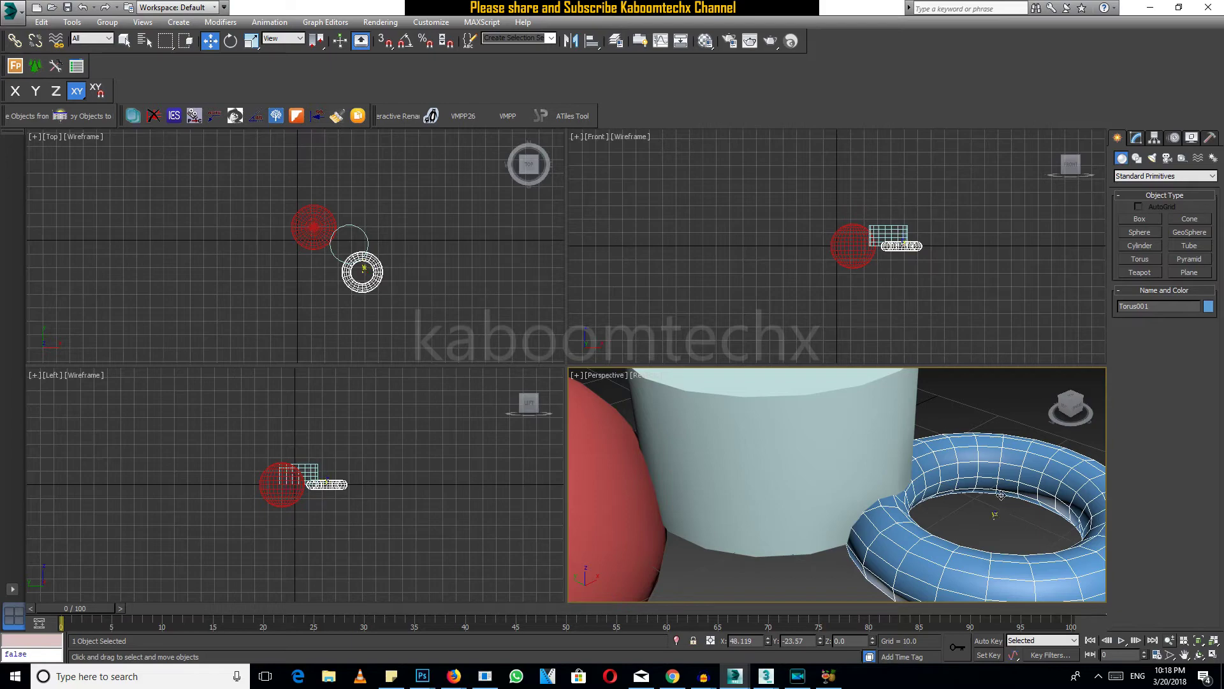
{"action": "scroll", "coordinate": [996, 502], "scroll_direction": "up", "scroll_amount": 2}
{"action": "scroll", "coordinate": [996, 503], "scroll_direction": "down", "scroll_amount": 8}
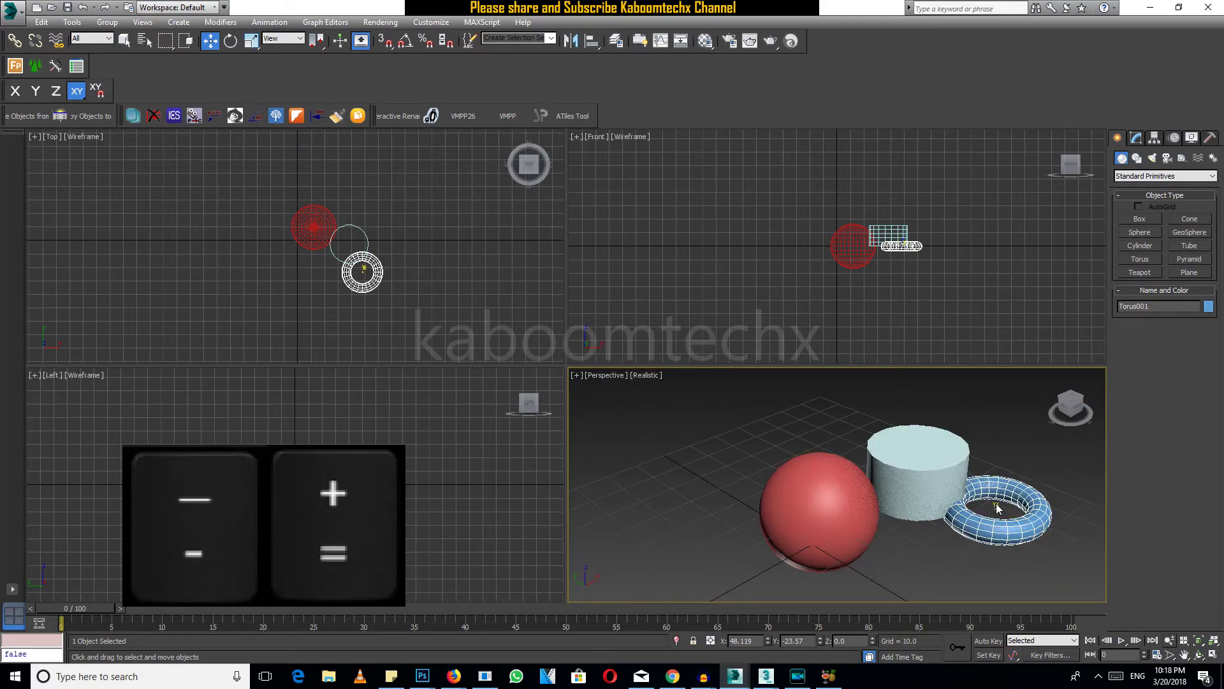
Enlarge and shrink the move gizmo repeatedly while zoomed close to the torus
{"action": "key", "text": "equal"}
{"action": "key", "text": "equal"}
{"action": "scroll", "coordinate": [998, 508], "scroll_direction": "up", "scroll_amount": 5}
{"action": "scroll", "coordinate": [1020, 504], "scroll_direction": "up", "scroll_amount": 3}
{"action": "scroll", "coordinate": [1021, 503], "scroll_direction": "down", "scroll_amount": 4}
{"action": "scroll", "coordinate": [1007, 497], "scroll_direction": "down", "scroll_amount": 2}
{"action": "scroll", "coordinate": [982, 491], "scroll_direction": "up", "scroll_amount": 1}
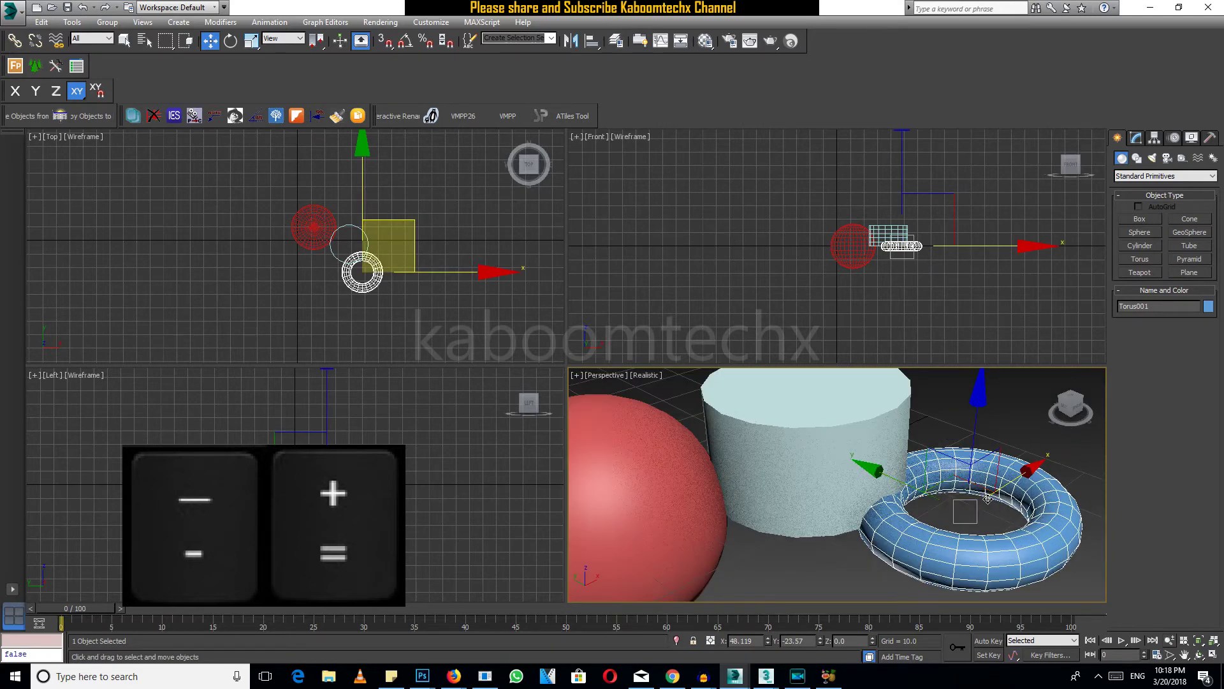
{"action": "key", "text": "minus"}
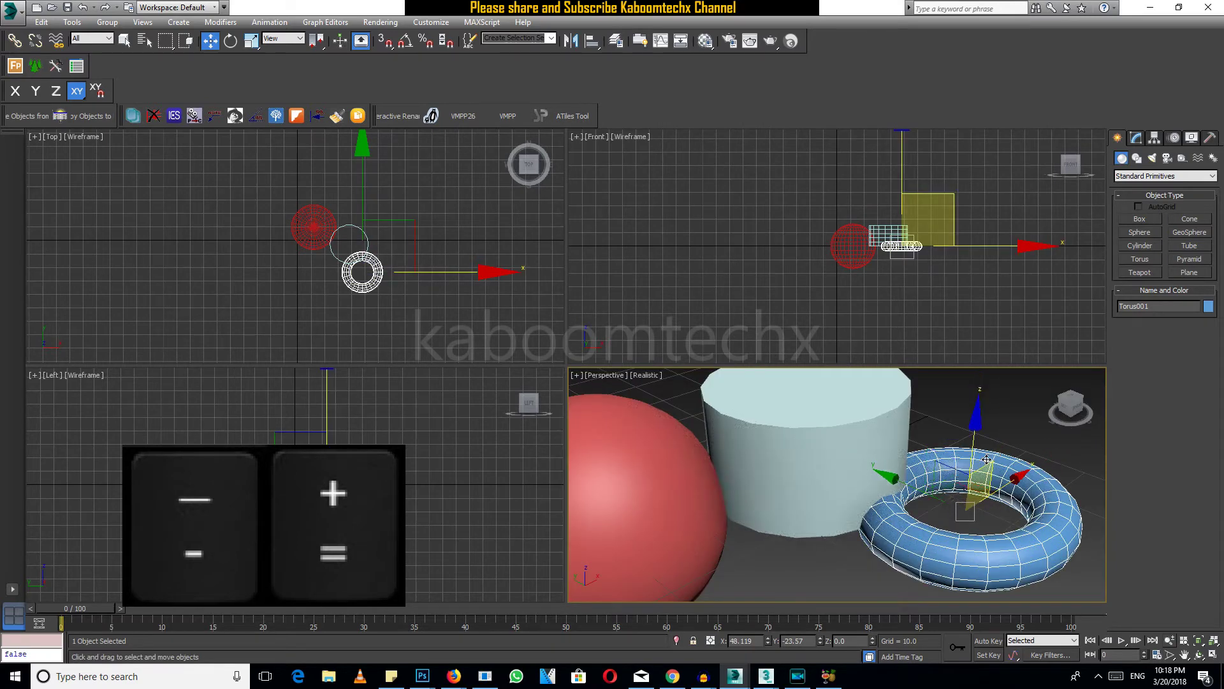
{"action": "key", "text": "minus"}
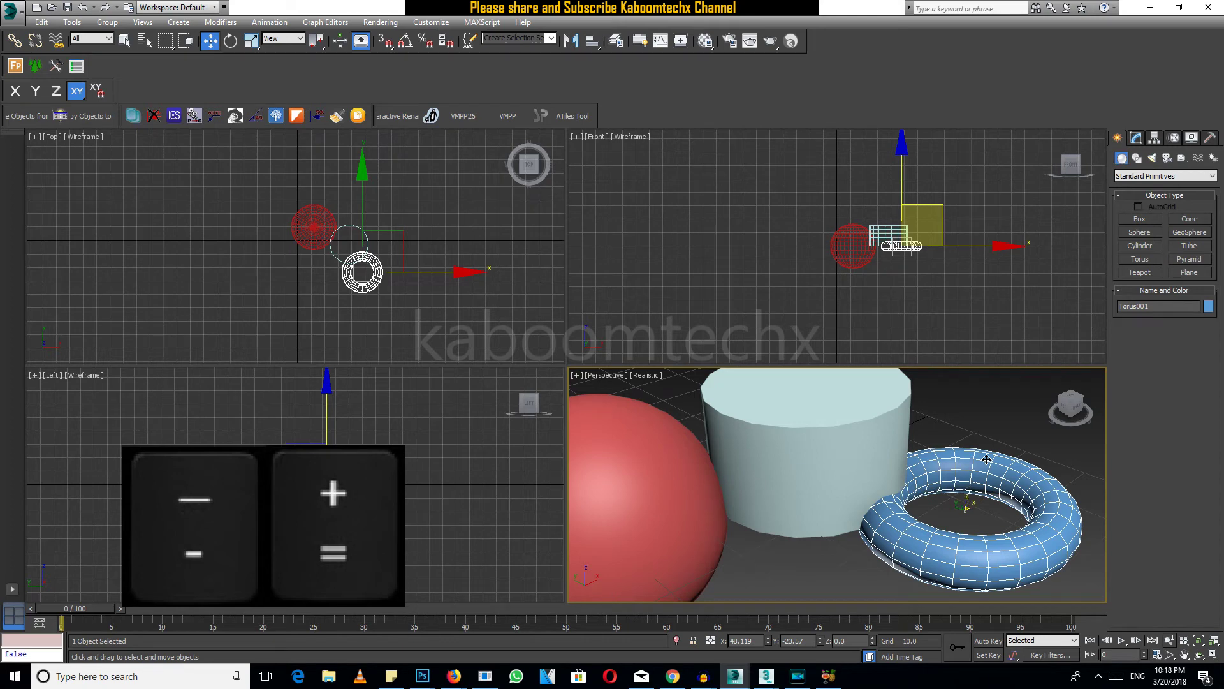
{"action": "key", "text": "minus"}
{"action": "key", "text": "equal"}
{"action": "key", "text": "equal"}
{"action": "key", "text": "equal"}
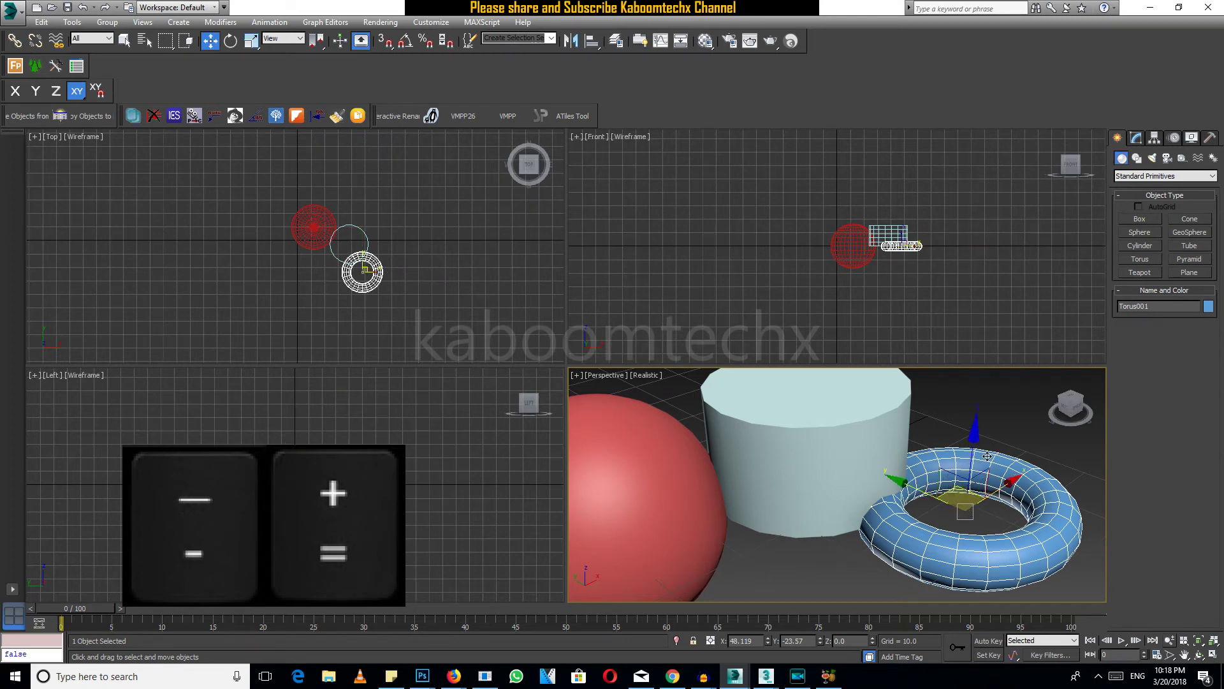
{"action": "key", "text": "minus"}
{"action": "key", "text": "minus"}
{"action": "key", "text": "minus"}
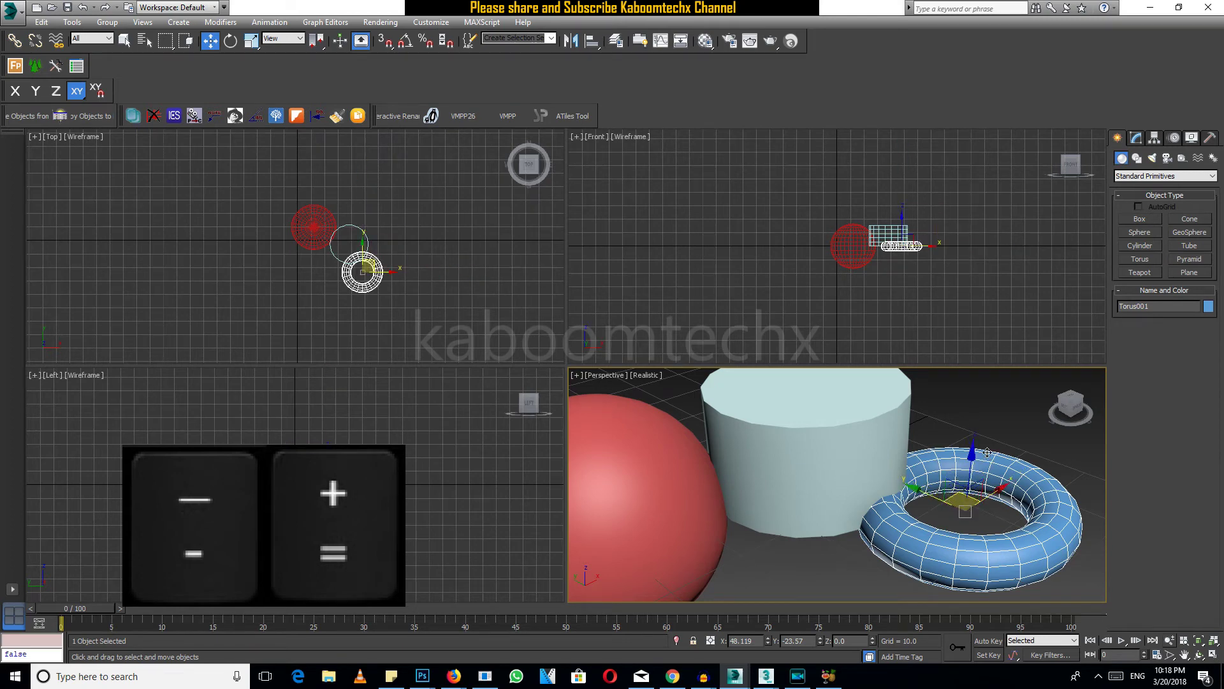
{"action": "key", "text": "equal"}
{"action": "key", "text": "equal"}
{"action": "key", "text": "minus"}
{"action": "key", "text": "minus"}
{"action": "key", "text": "minus"}
{"action": "key", "text": "minus"}
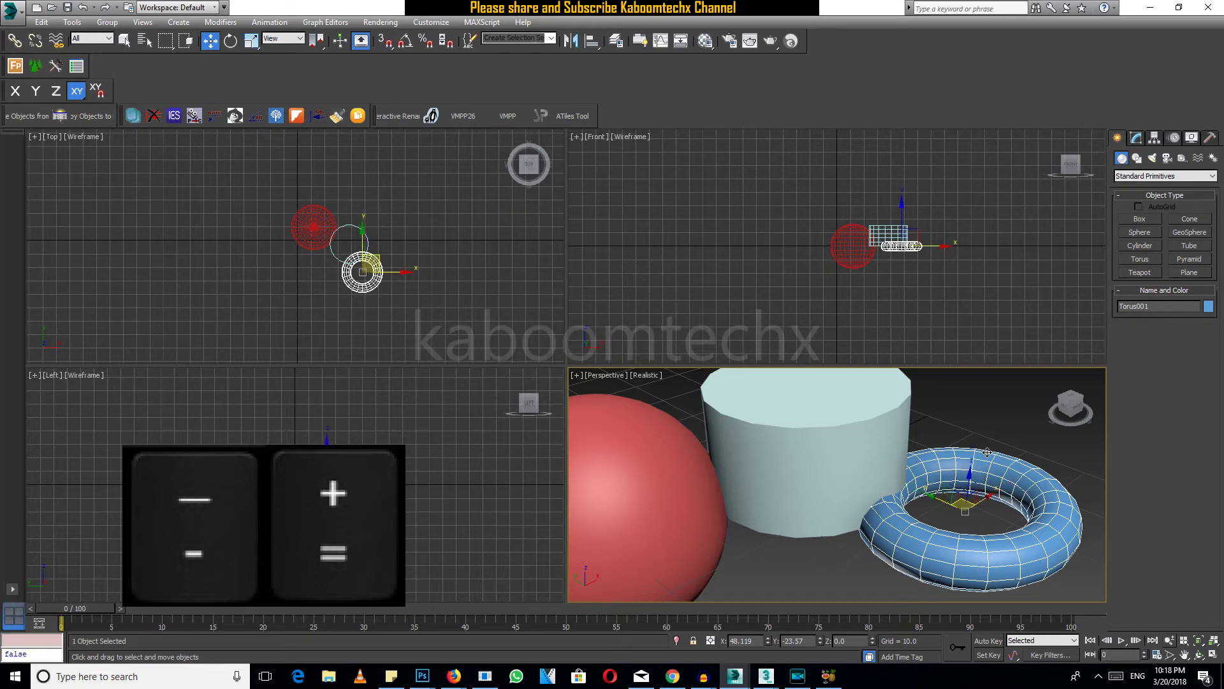
Zoom in and out to check the move gizmo size from afar, then enlarge it
{"action": "scroll", "coordinate": [978, 440], "scroll_direction": "up", "scroll_amount": 2}
{"action": "scroll", "coordinate": [978, 440], "scroll_direction": "up", "scroll_amount": 2}
{"action": "scroll", "coordinate": [978, 440], "scroll_direction": "down", "scroll_amount": 3}
{"action": "scroll", "coordinate": [978, 440], "scroll_direction": "down", "scroll_amount": 2}
{"action": "scroll", "coordinate": [983, 450], "scroll_direction": "down", "scroll_amount": 2}
{"action": "scroll", "coordinate": [982, 452], "scroll_direction": "up", "scroll_amount": 2}
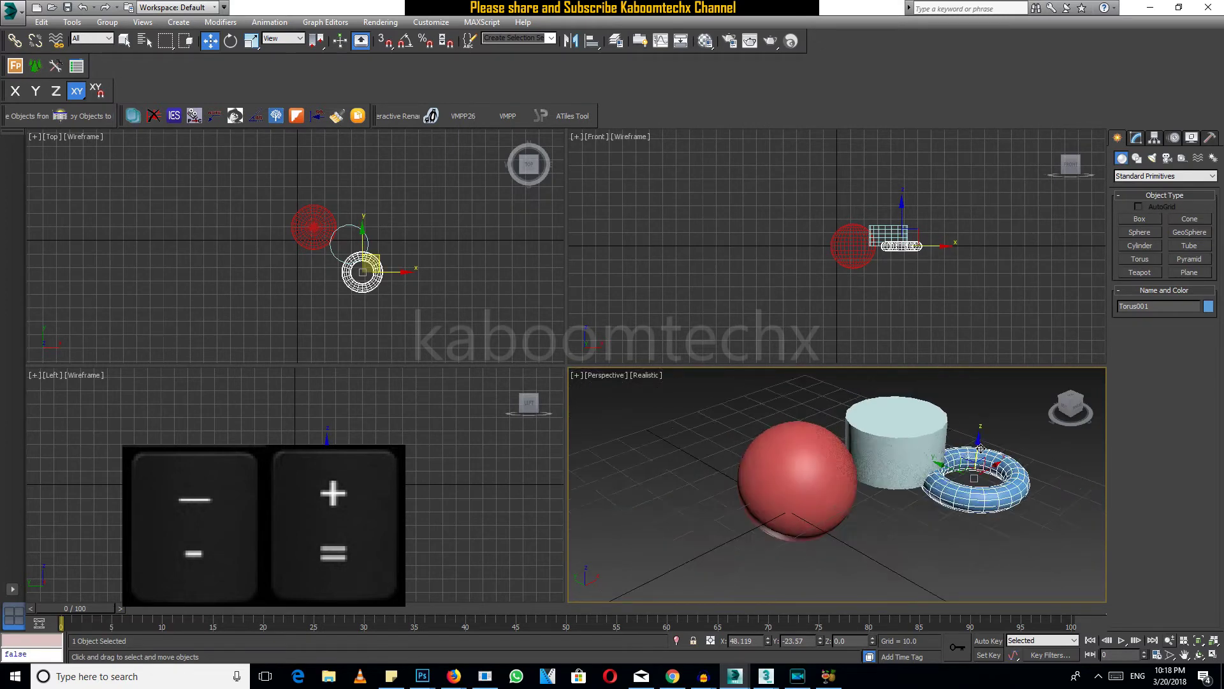
{"action": "scroll", "coordinate": [982, 452], "scroll_direction": "up", "scroll_amount": 2}
{"action": "scroll", "coordinate": [981, 453], "scroll_direction": "up", "scroll_amount": 3}
{"action": "scroll", "coordinate": [980, 453], "scroll_direction": "down", "scroll_amount": 3}
{"action": "scroll", "coordinate": [981, 454], "scroll_direction": "down", "scroll_amount": 2}
{"action": "scroll", "coordinate": [980, 453], "scroll_direction": "down", "scroll_amount": 2}
{"action": "scroll", "coordinate": [981, 453], "scroll_direction": "up", "scroll_amount": 2}
{"action": "scroll", "coordinate": [981, 453], "scroll_direction": "up", "scroll_amount": 3}
{"action": "scroll", "coordinate": [981, 453], "scroll_direction": "up", "scroll_amount": 2}
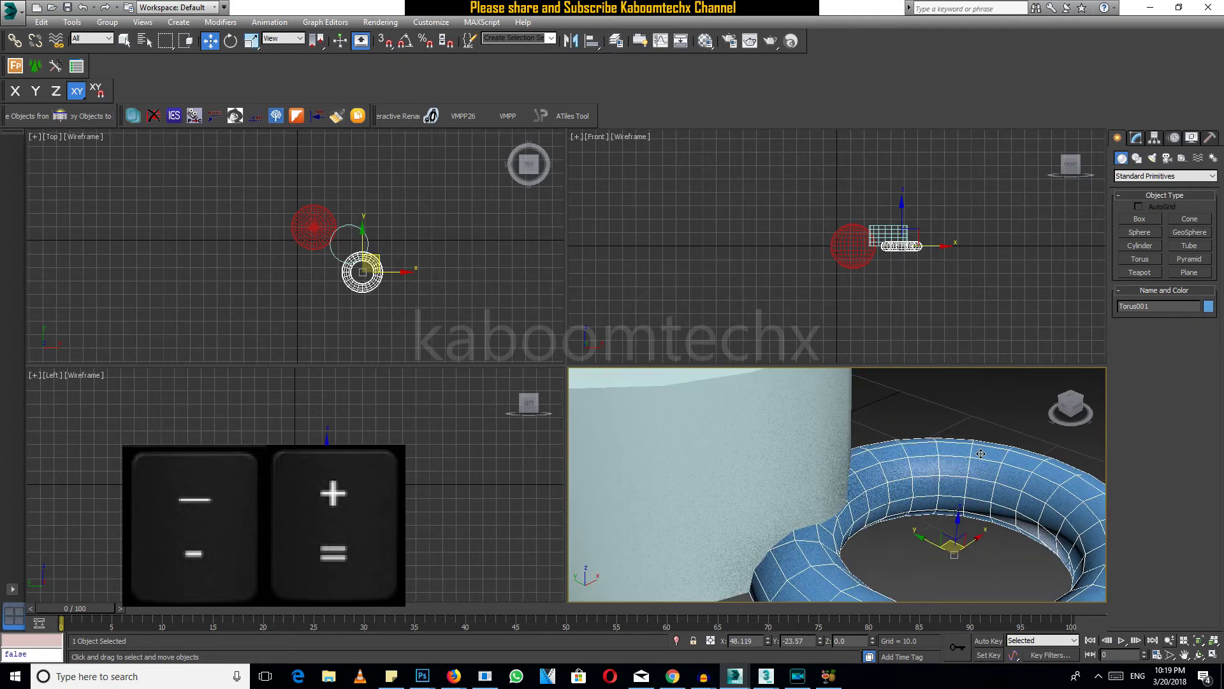
{"action": "scroll", "coordinate": [981, 452], "scroll_direction": "down", "scroll_amount": 3}
{"action": "scroll", "coordinate": [982, 450], "scroll_direction": "down", "scroll_amount": 2}
{"action": "scroll", "coordinate": [983, 450], "scroll_direction": "down", "scroll_amount": 2}
{"action": "scroll", "coordinate": [982, 450], "scroll_direction": "up", "scroll_amount": 1}
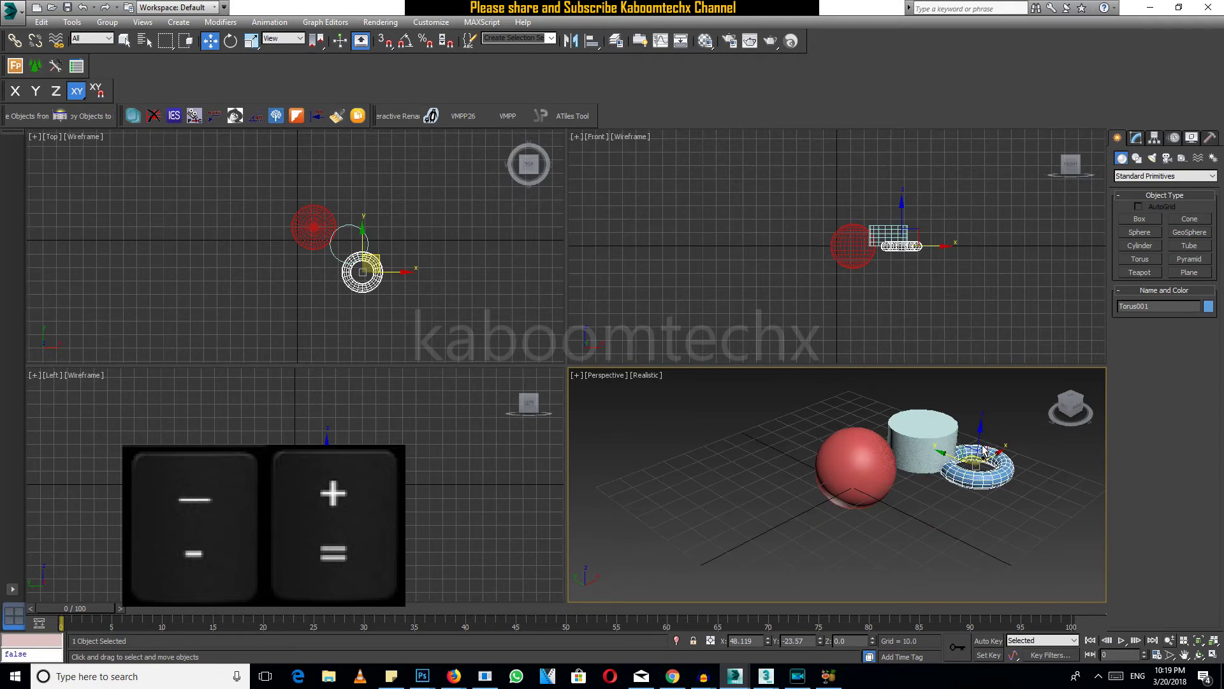
{"action": "scroll", "coordinate": [982, 451], "scroll_direction": "up", "scroll_amount": 3}
{"action": "scroll", "coordinate": [981, 451], "scroll_direction": "up", "scroll_amount": 2}
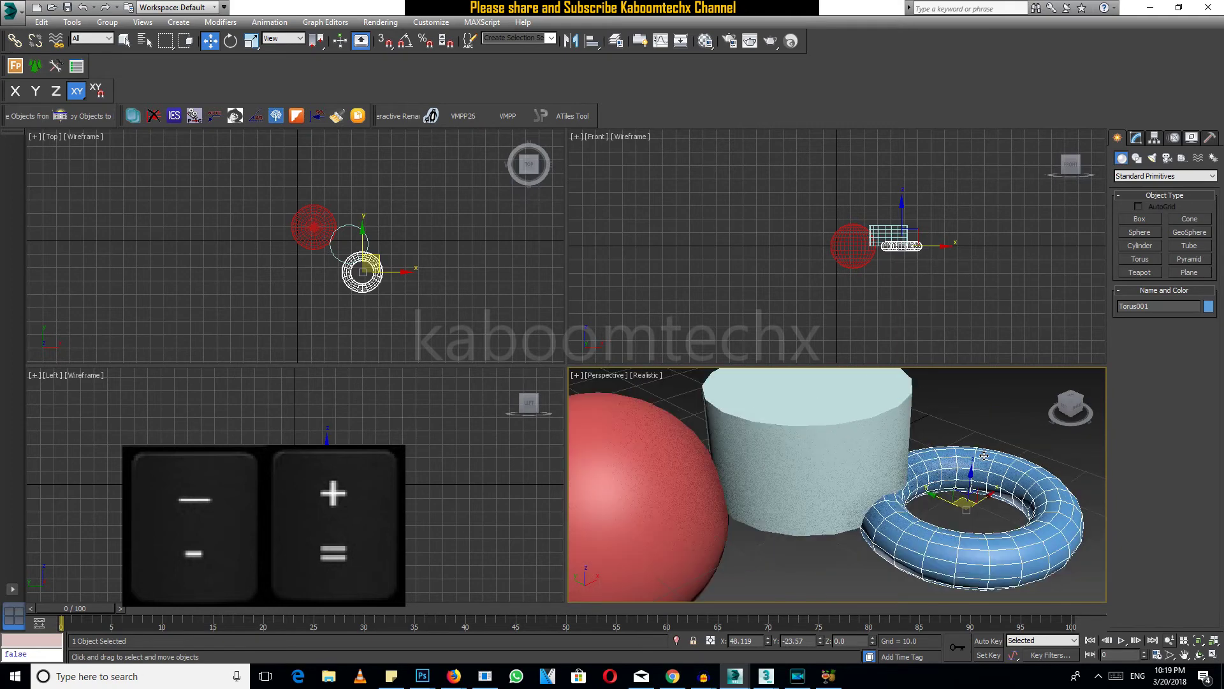
{"action": "scroll", "coordinate": [981, 451], "scroll_direction": "down", "scroll_amount": 3}
{"action": "scroll", "coordinate": [985, 458], "scroll_direction": "down", "scroll_amount": 2}
{"action": "scroll", "coordinate": [987, 459], "scroll_direction": "up", "scroll_amount": 2}
{"action": "scroll", "coordinate": [987, 457], "scroll_direction": "up", "scroll_amount": 3}
{"action": "scroll", "coordinate": [989, 455], "scroll_direction": "up", "scroll_amount": 1}
{"action": "scroll", "coordinate": [1023, 528], "scroll_direction": "up", "scroll_amount": 2}
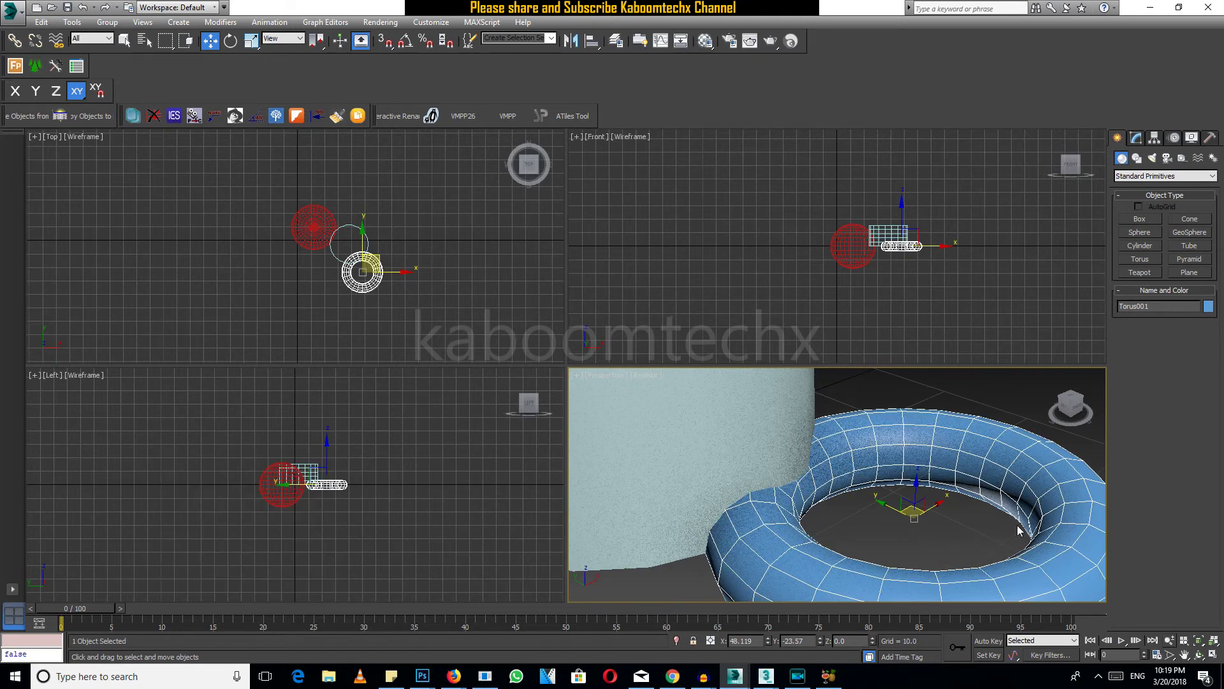
{"action": "key", "text": "equal"}
{"action": "key", "text": "equal"}
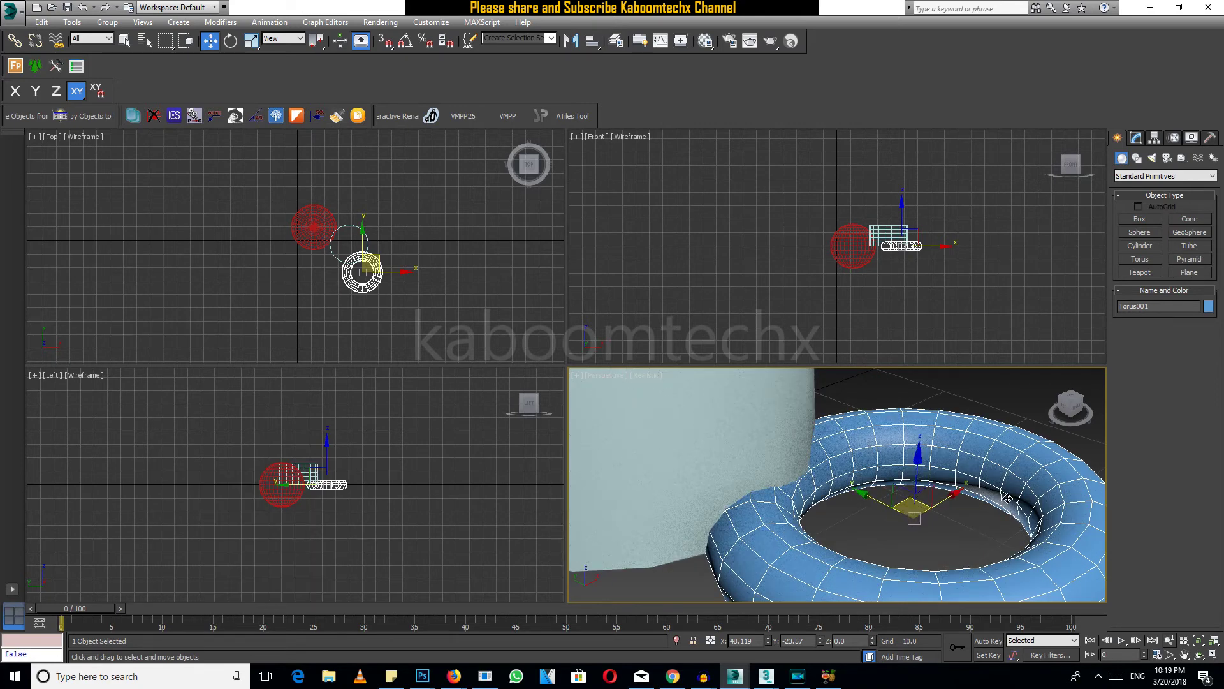
Switch the torus to Select and Rotate, then Select and Scale, with Perspective active
{"action": "left_click", "coordinate": [240, 42]}
{"action": "right_click", "coordinate": [735, 301]}
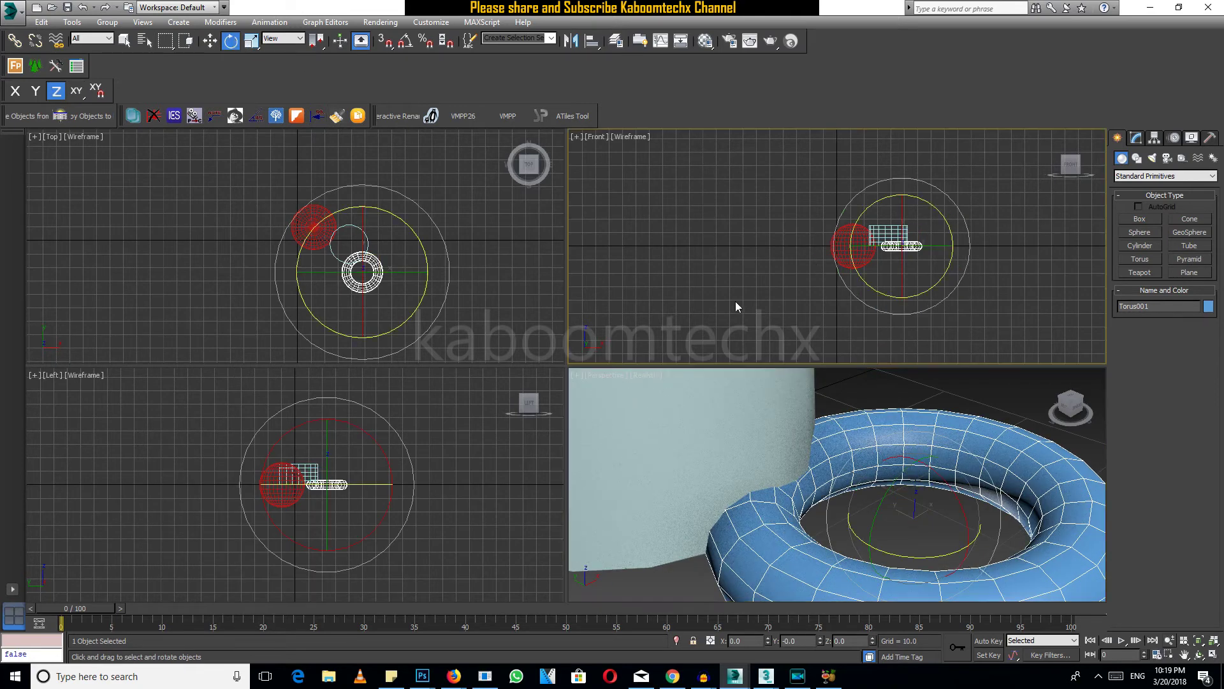
{"action": "right_click", "coordinate": [983, 516]}
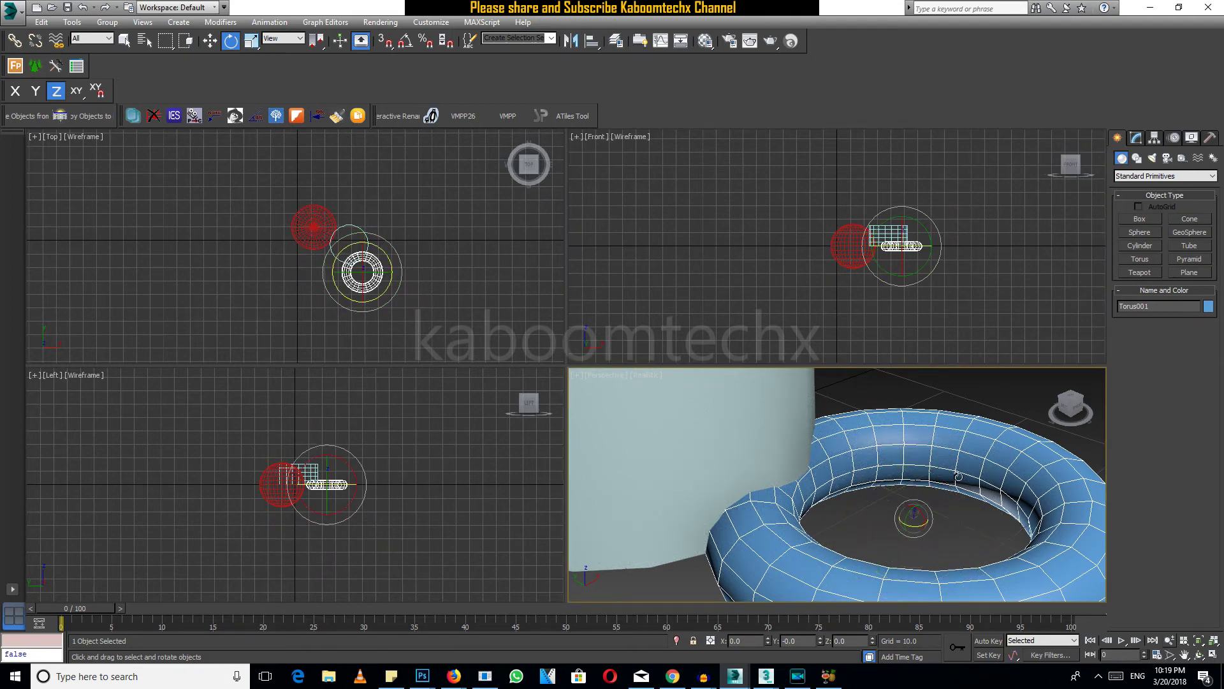
{"action": "left_click", "coordinate": [251, 41]}
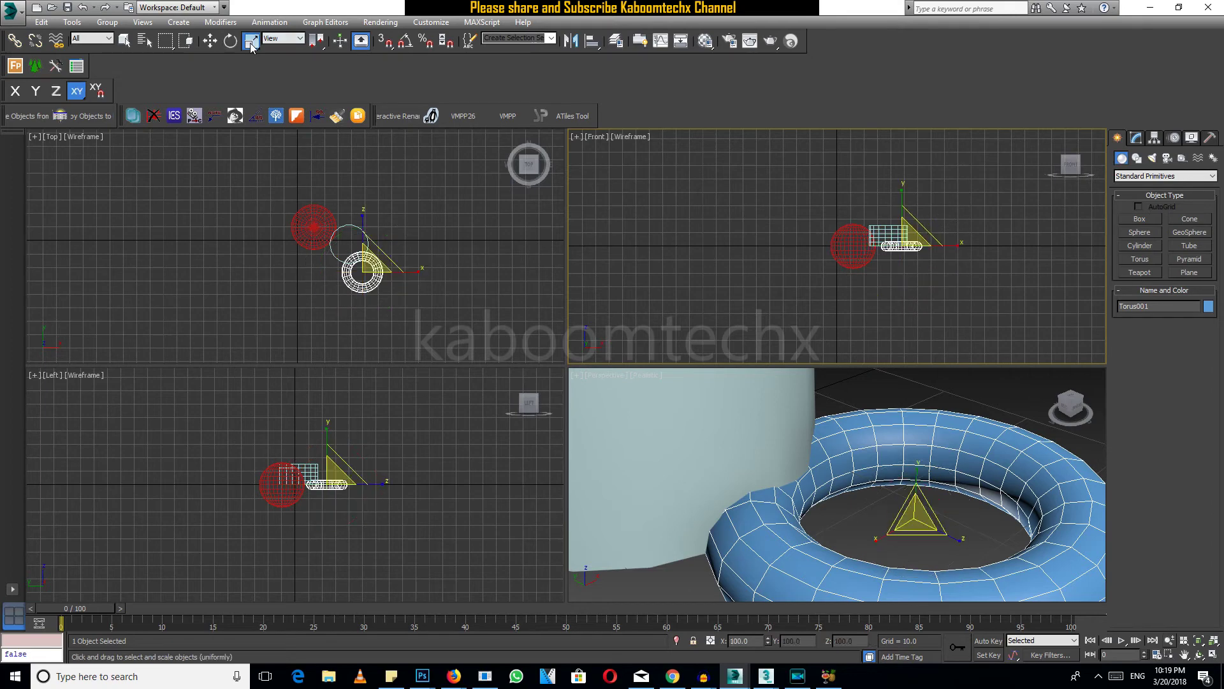
{"action": "right_click", "coordinate": [920, 432]}
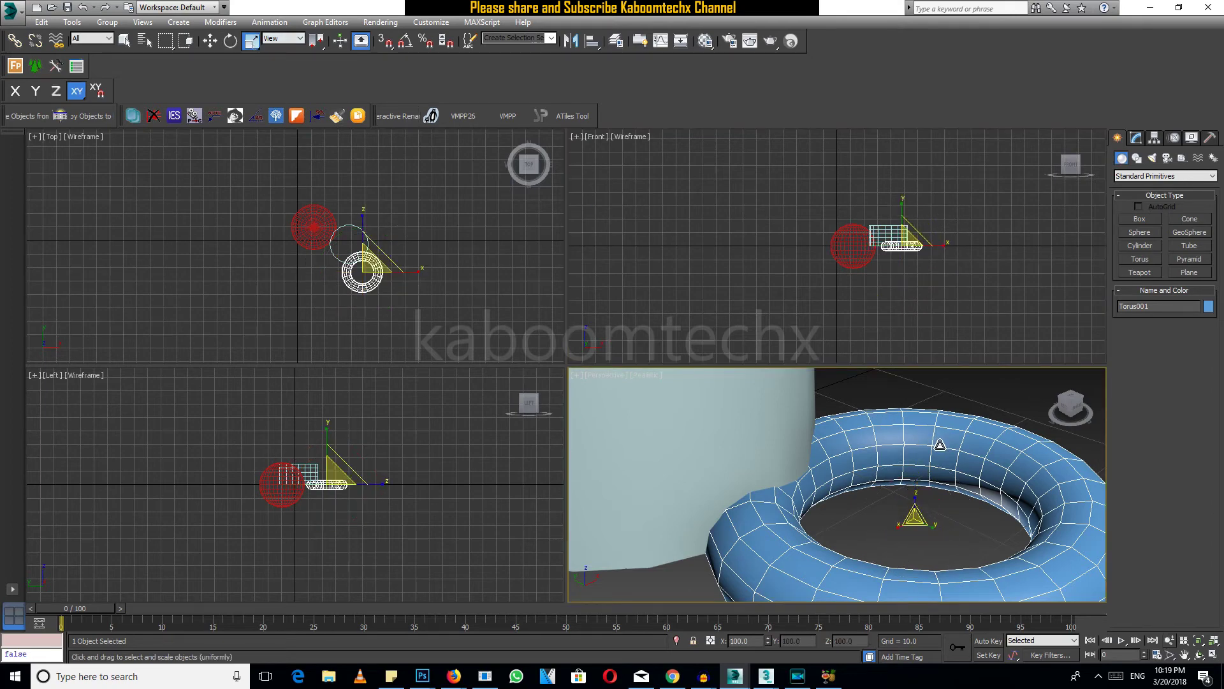
Shrink the scale gizmo to a tiny size and enlarge it again, repeatedly, with - and =
{"action": "key", "text": "minus"}
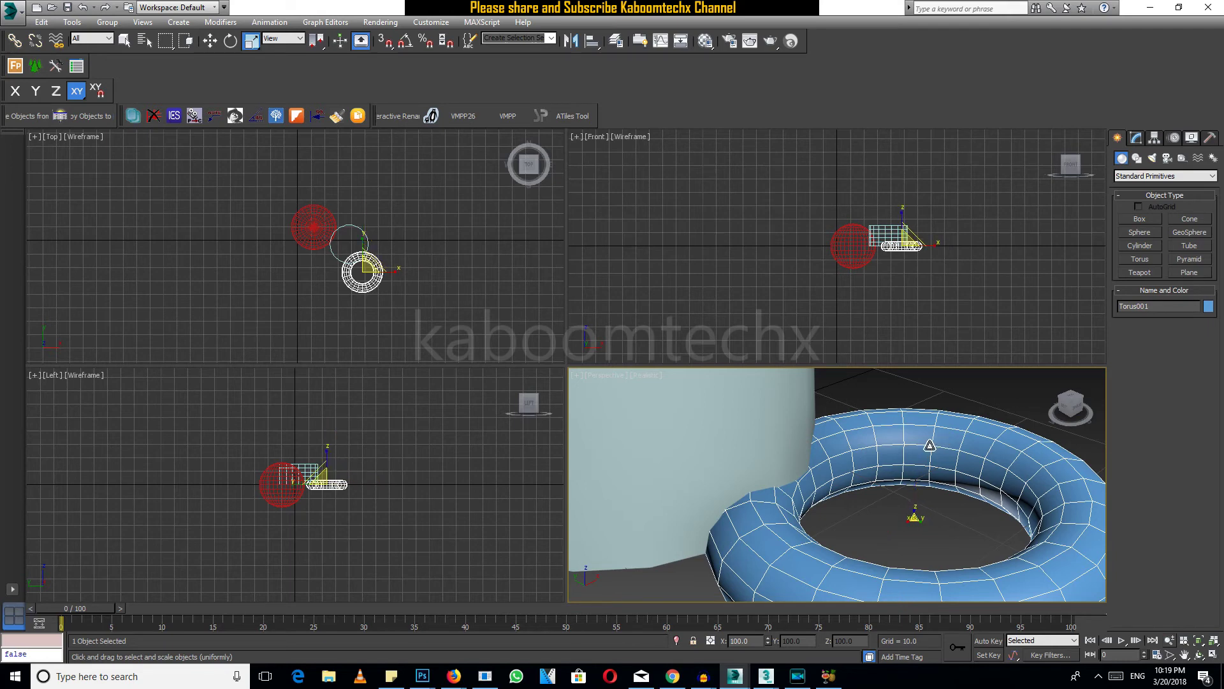
{"action": "key", "text": "equal"}
{"action": "key", "text": "equal"}
{"action": "key", "text": "equal"}
{"action": "key", "text": "equal"}
{"action": "key", "text": "equal"}
{"action": "key", "text": "equal"}
{"action": "key", "text": "equal"}
{"action": "key", "text": "equal"}
{"action": "key", "text": "minus"}
{"action": "key", "text": "minus"}
{"action": "key", "text": "minus"}
{"action": "key", "text": "minus"}
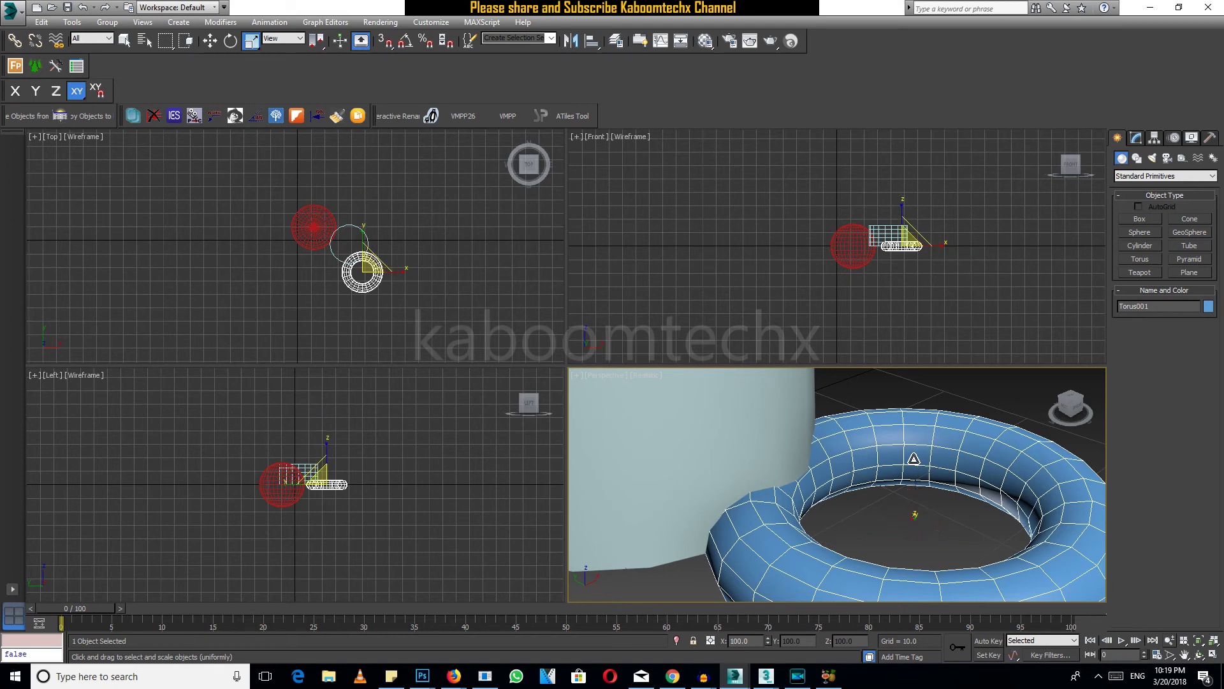
{"action": "key", "text": "equal"}
{"action": "key", "text": "equal"}
{"action": "key", "text": "equal"}
{"action": "key", "text": "equal"}
{"action": "key", "text": "equal"}
{"action": "key", "text": "minus"}
{"action": "key", "text": "minus"}
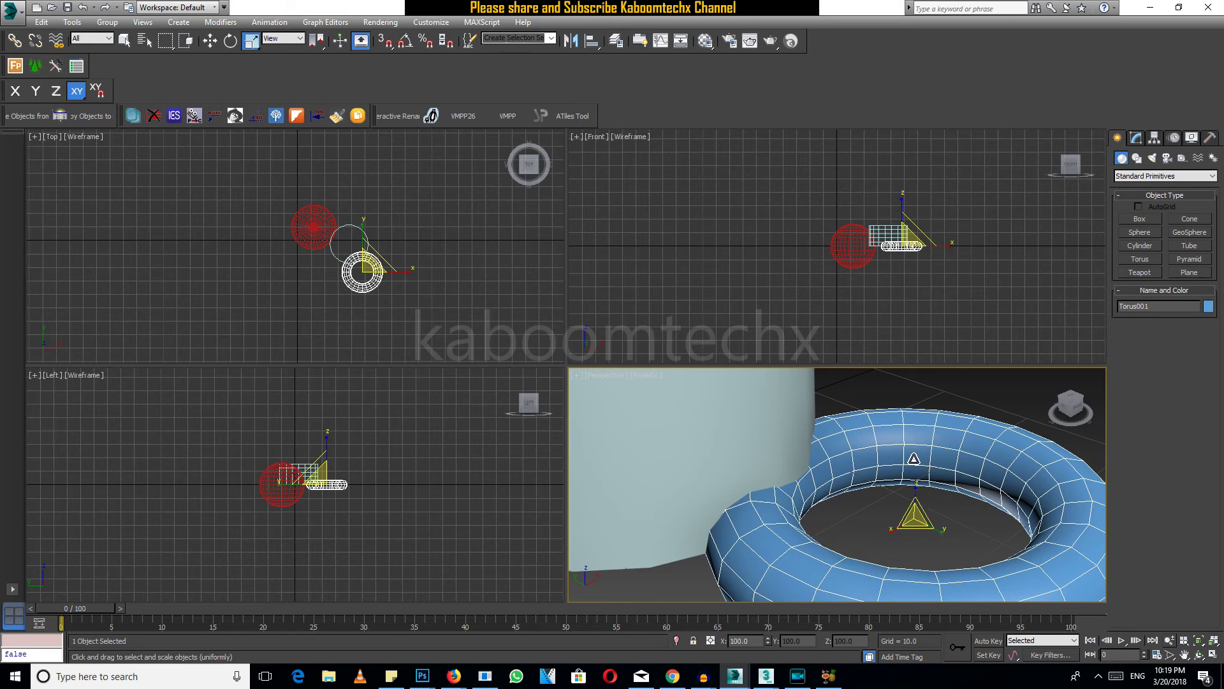
{"action": "key", "text": "minus"}
{"action": "key", "text": "minus"}
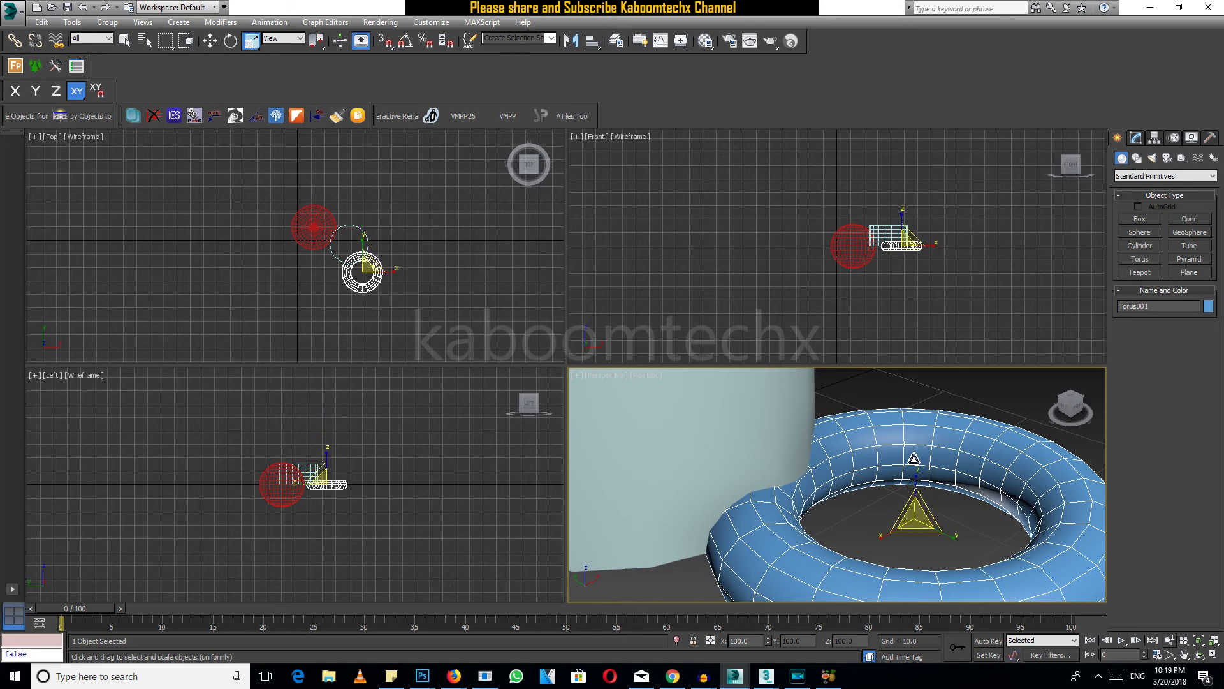
{"action": "key", "text": "equal"}
{"action": "key", "text": "minus"}
{"action": "key", "text": "minus"}
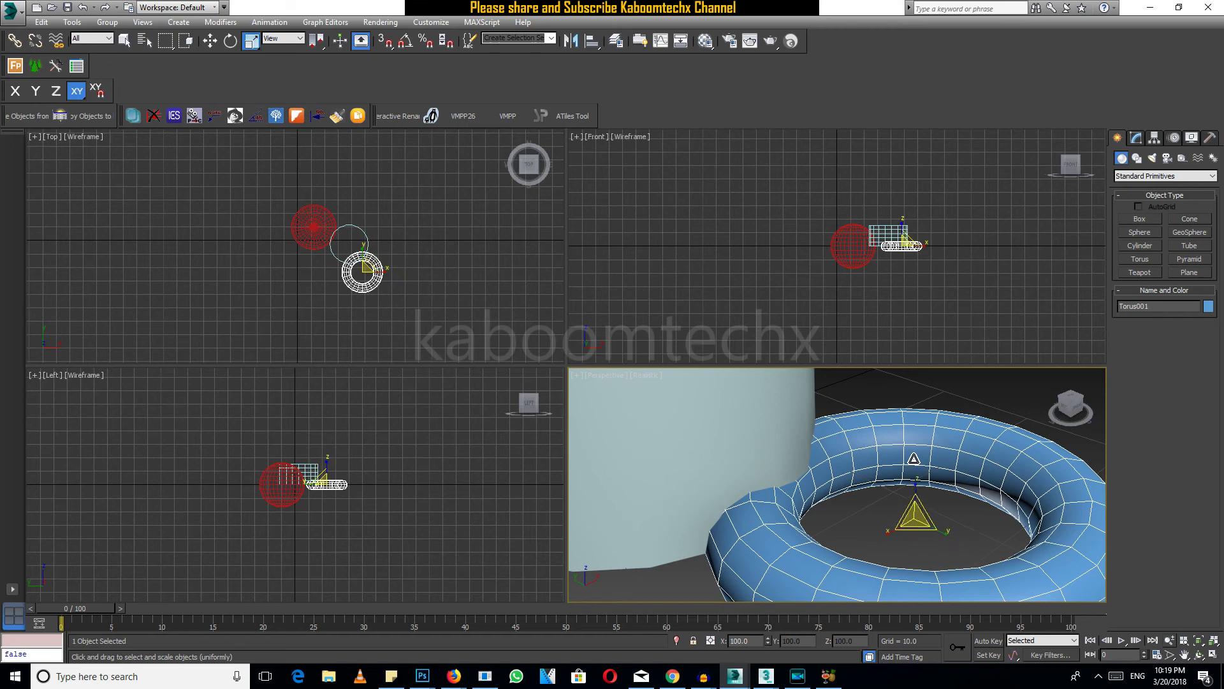
{"action": "key", "text": "equal"}
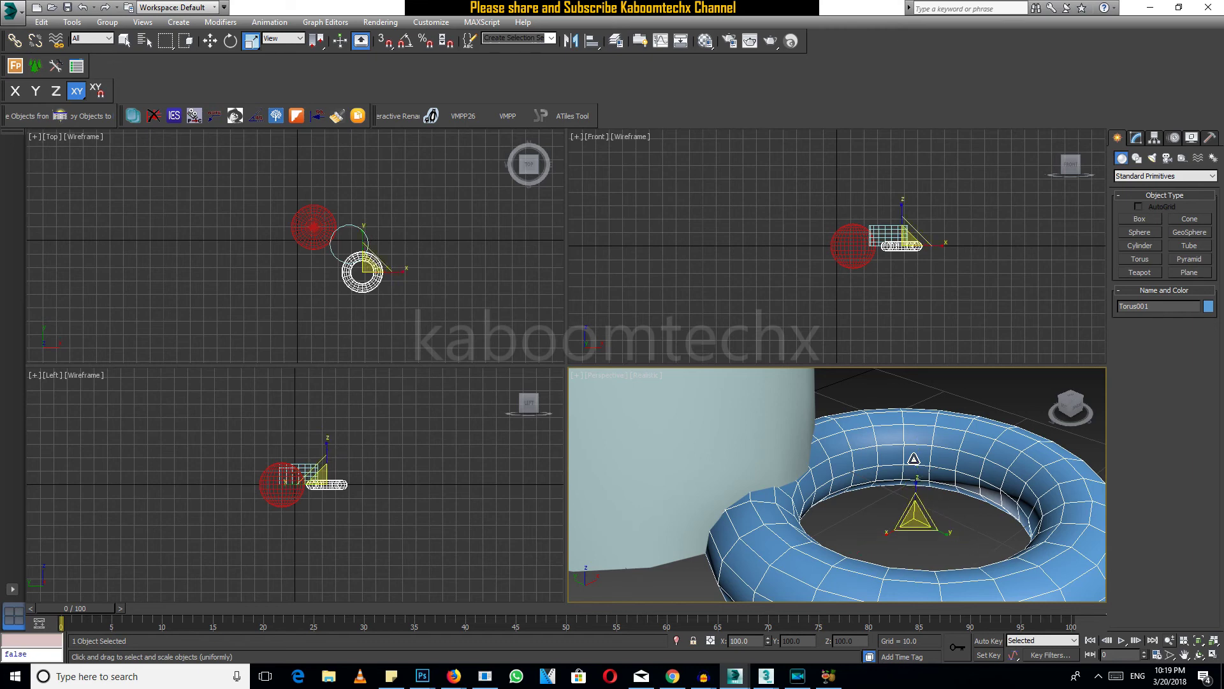
{"action": "key", "text": "equal"}
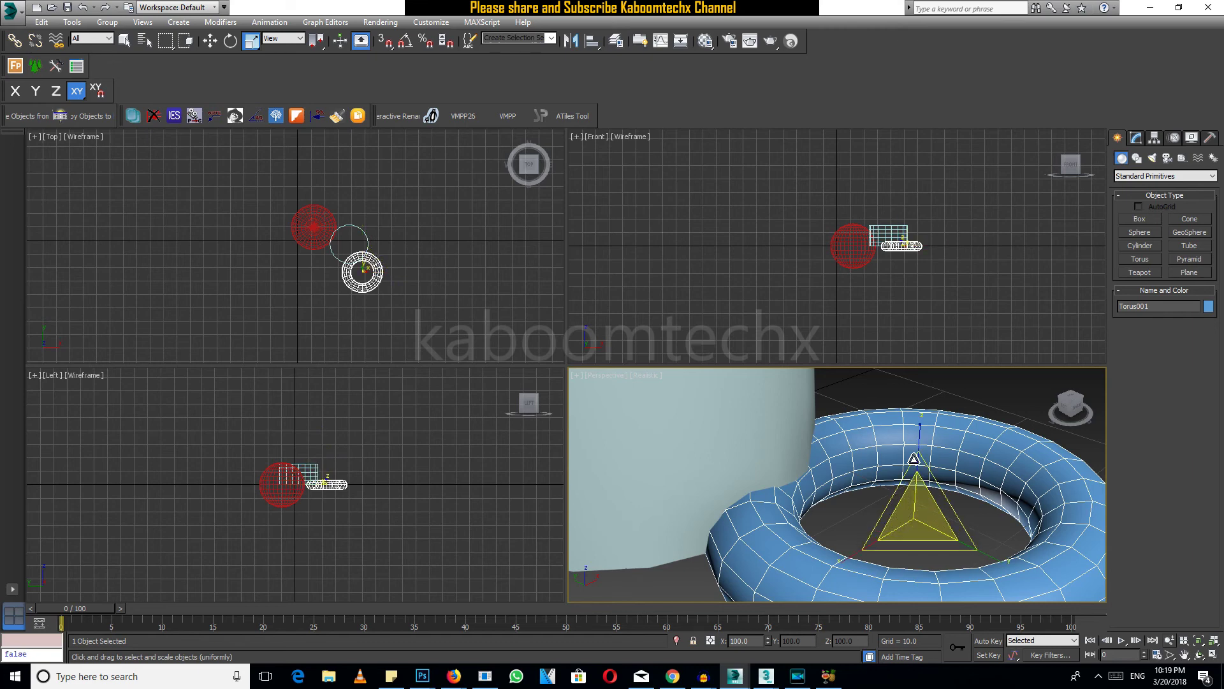
{"action": "key", "text": "equal"}
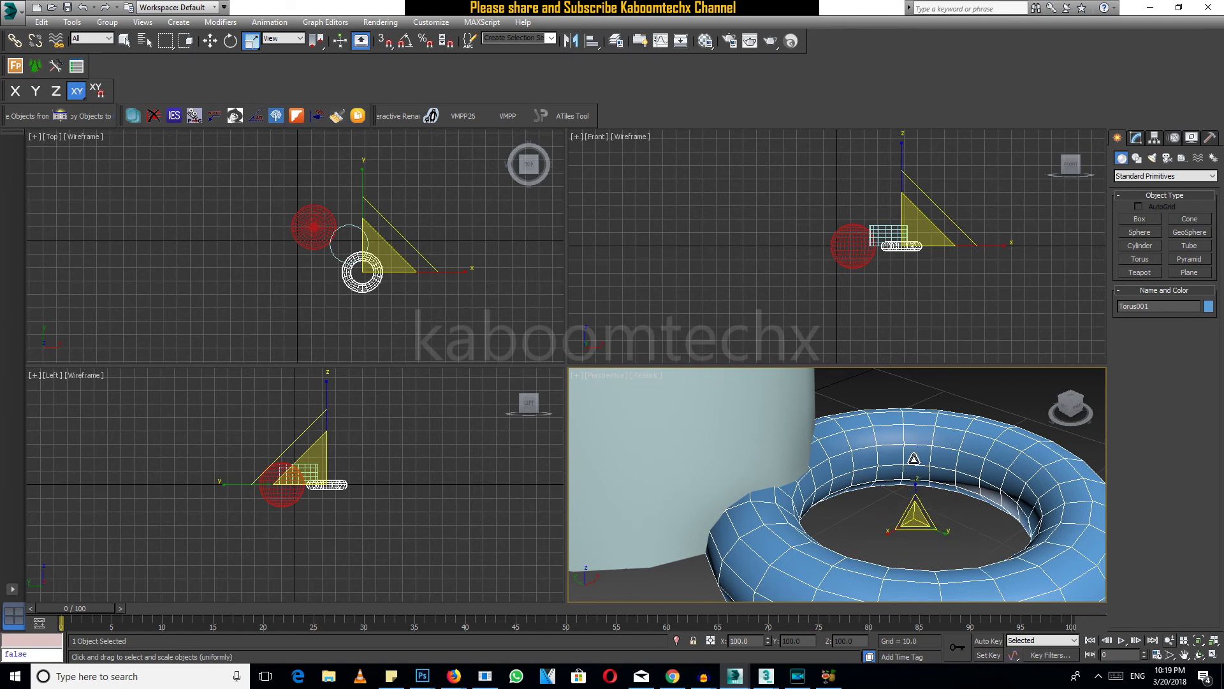
{"action": "key", "text": "minus"}
{"action": "key", "text": "minus"}
{"action": "key", "text": "minus"}
{"action": "key", "text": "minus"}
{"action": "key", "text": "minus"}
{"action": "key", "text": "minus"}
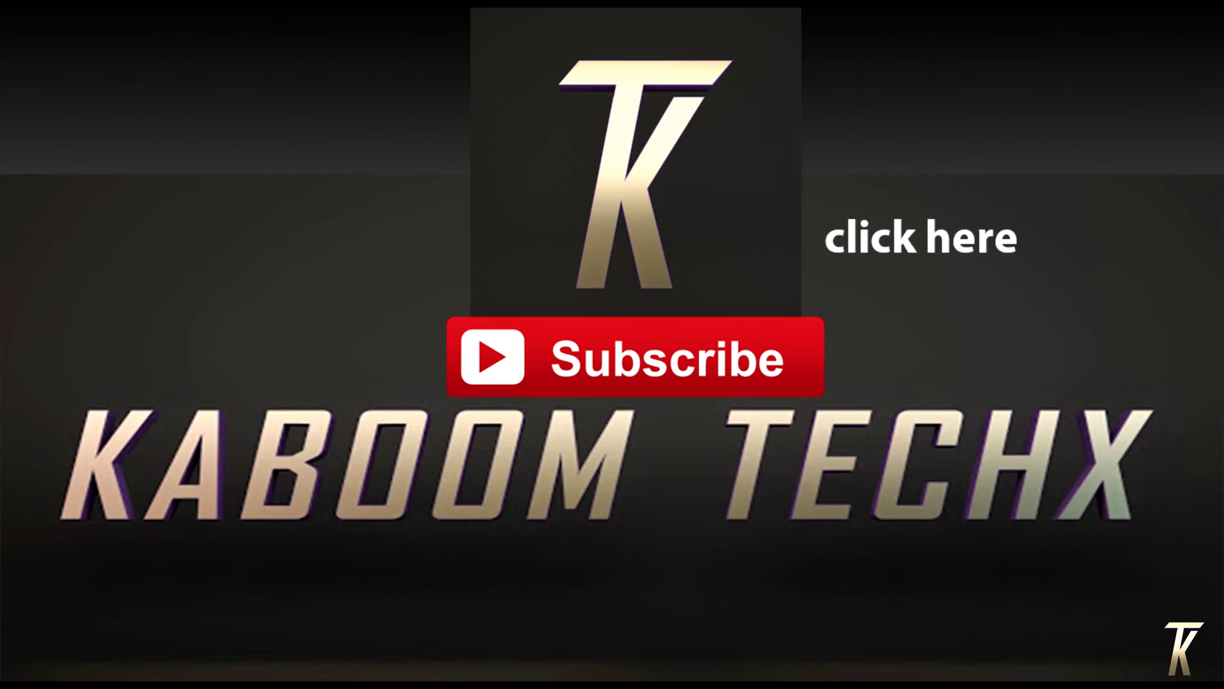